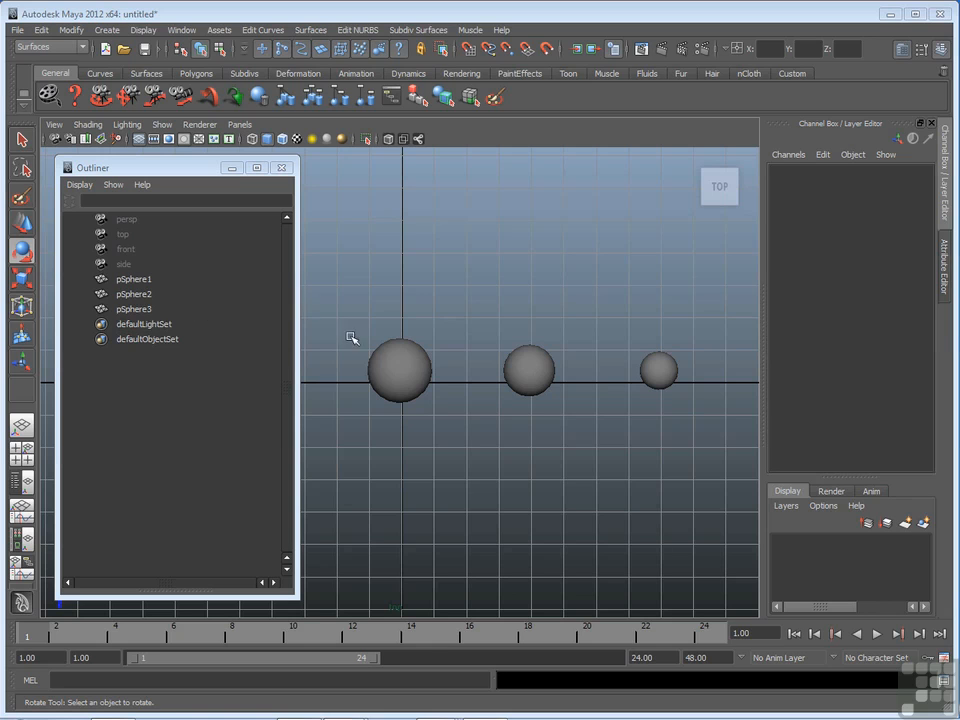
# Step: Select all three spheres and rotate them together about their own centers to about -10.8° in Y
pyautogui.click(390, 378)
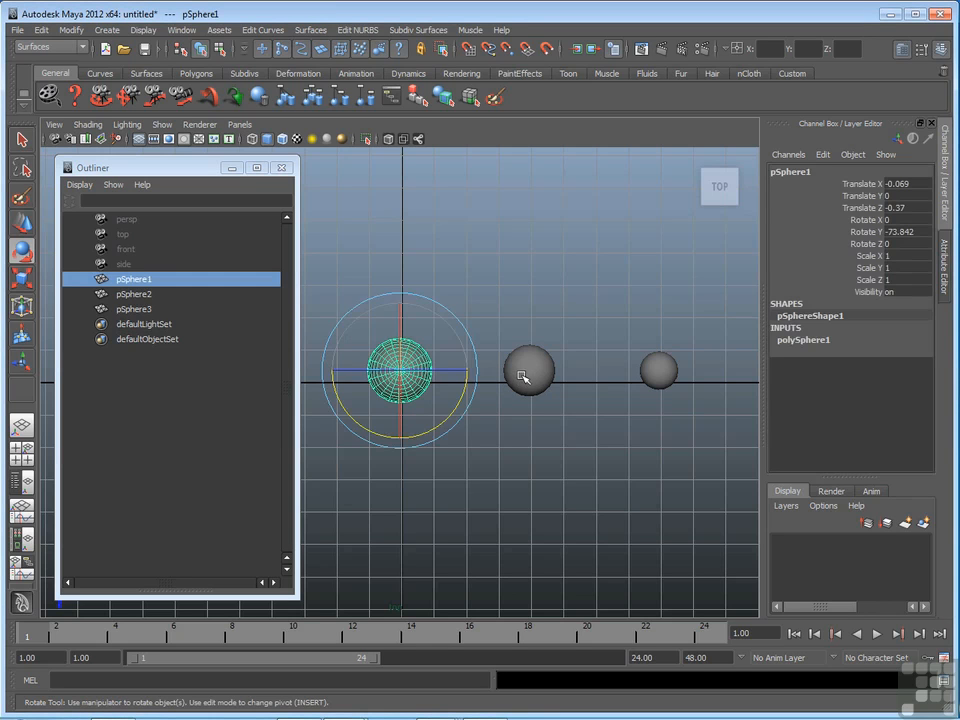
pyautogui.keyDown('shift'); pyautogui.click(518, 372); pyautogui.keyUp('shift')
pyautogui.keyDown('shift'); pyautogui.click(657, 368); pyautogui.keyUp('shift')
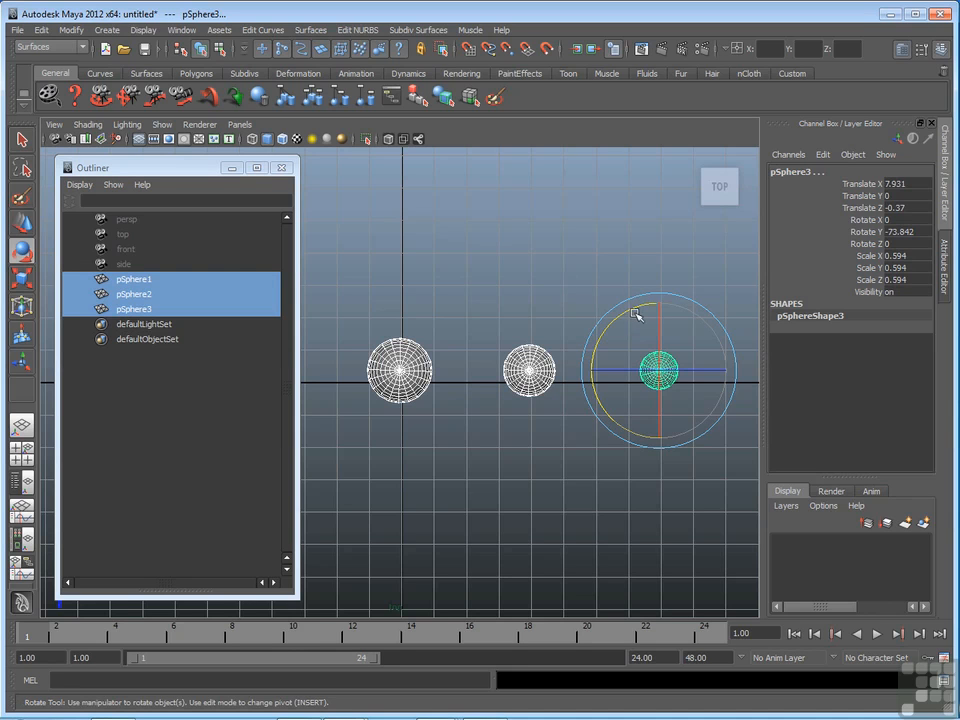
pyautogui.moveTo(629, 313); pyautogui.dragTo(579, 371)
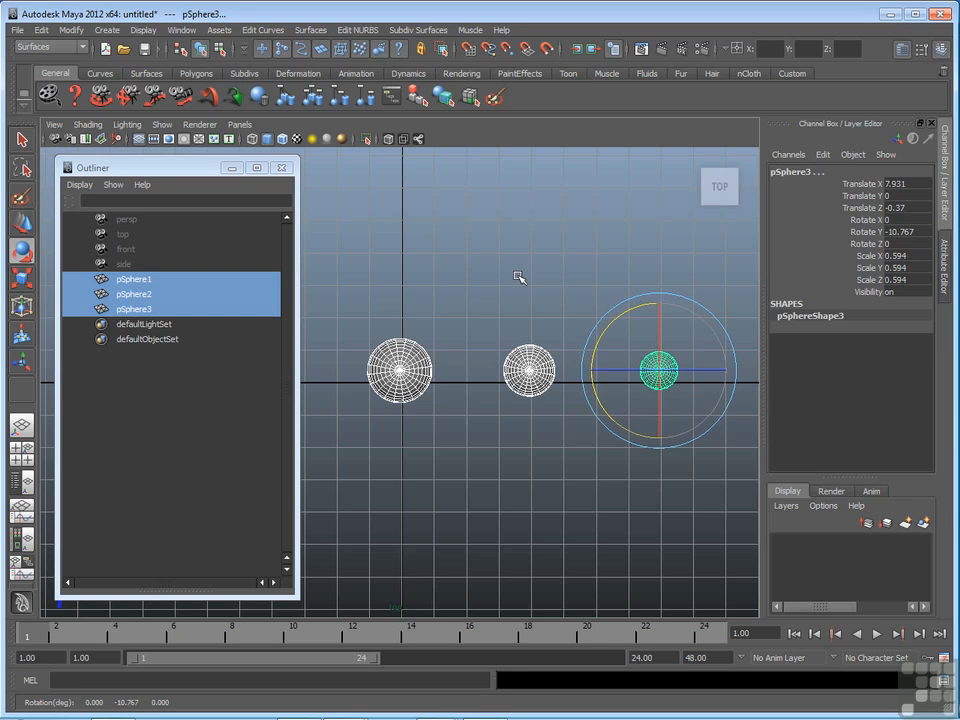
# Step: Group the three selected spheres and expand the new group in the Outliner to show its children
pyautogui.press('q')
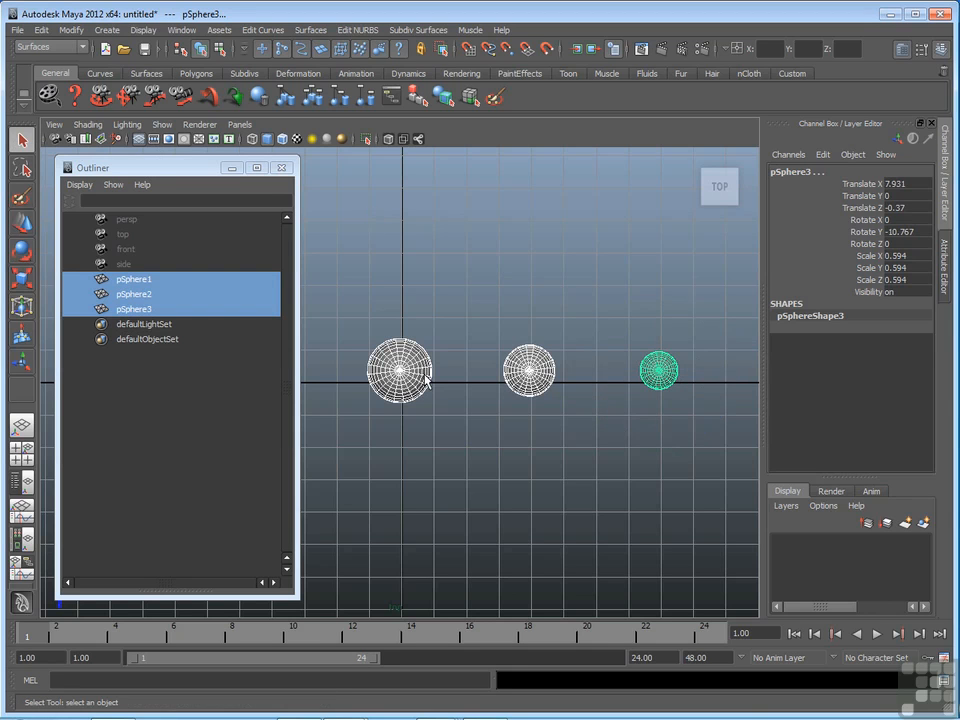
pyautogui.click(44, 32)
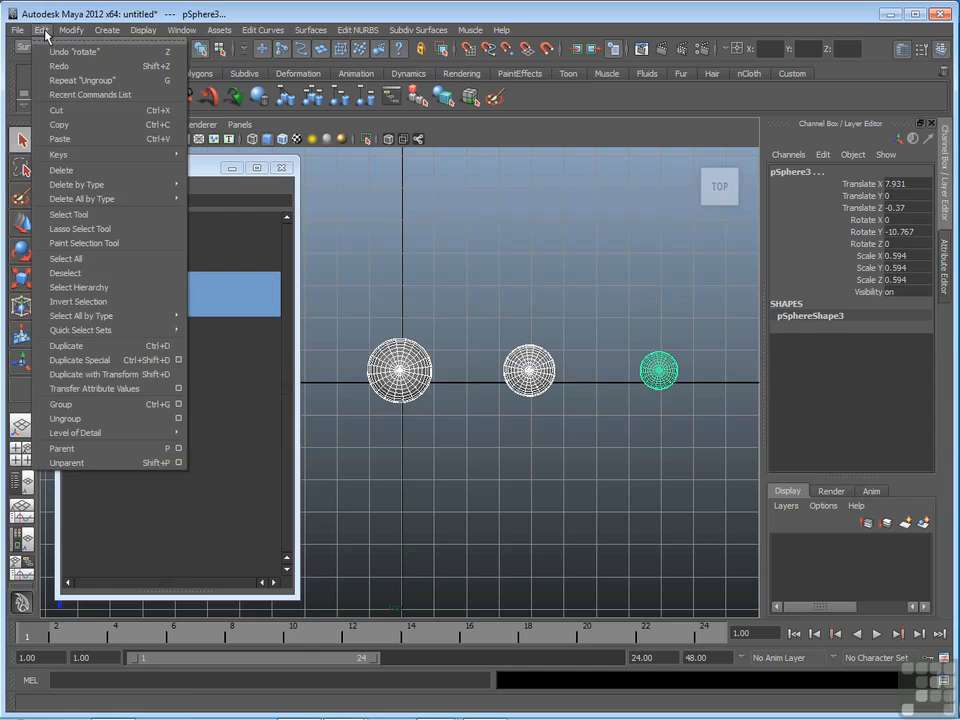
pyautogui.click(106, 404)
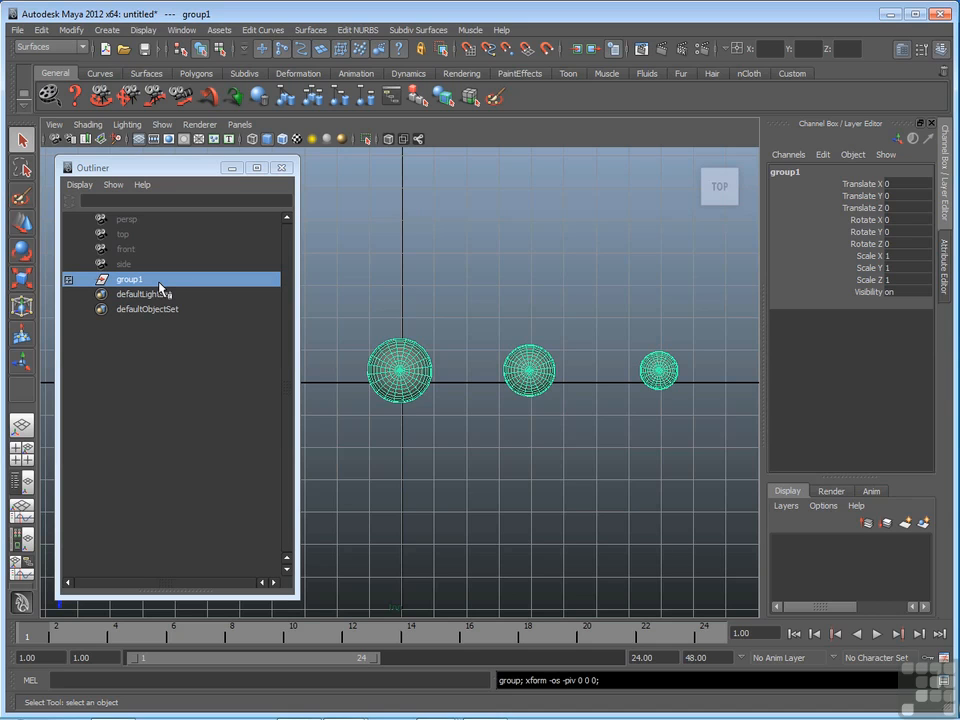
pyautogui.click(68, 280)
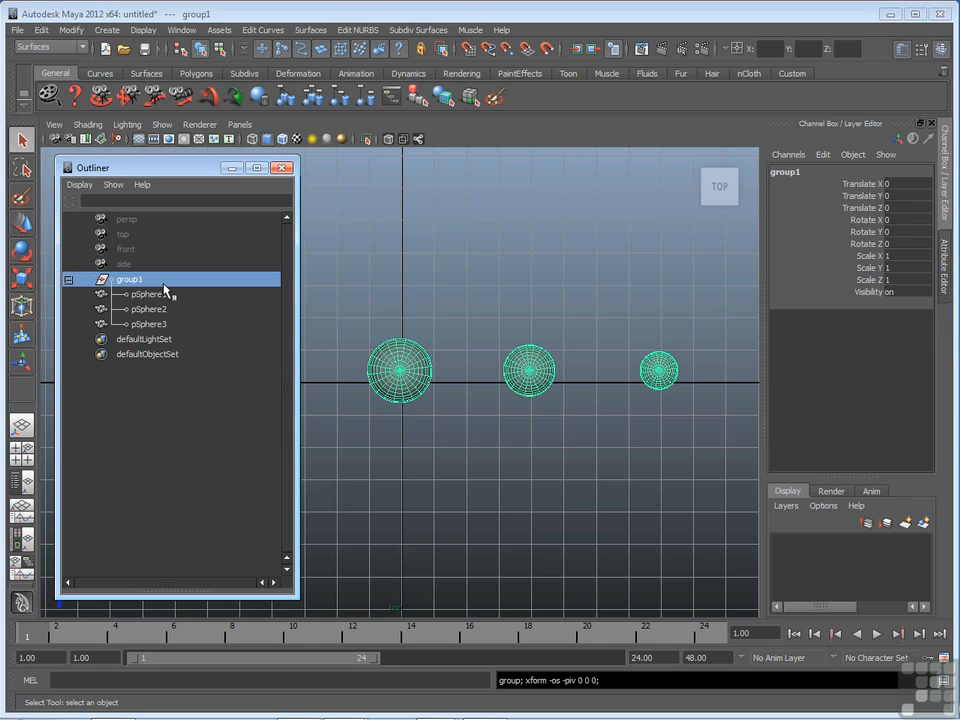
# Step: Move the group to about -0.21 in Z and rotate it to about 0.7° in Y
pyautogui.click(22, 223)
pyautogui.moveTo(440, 380); pyautogui.dragTo(406, 376)
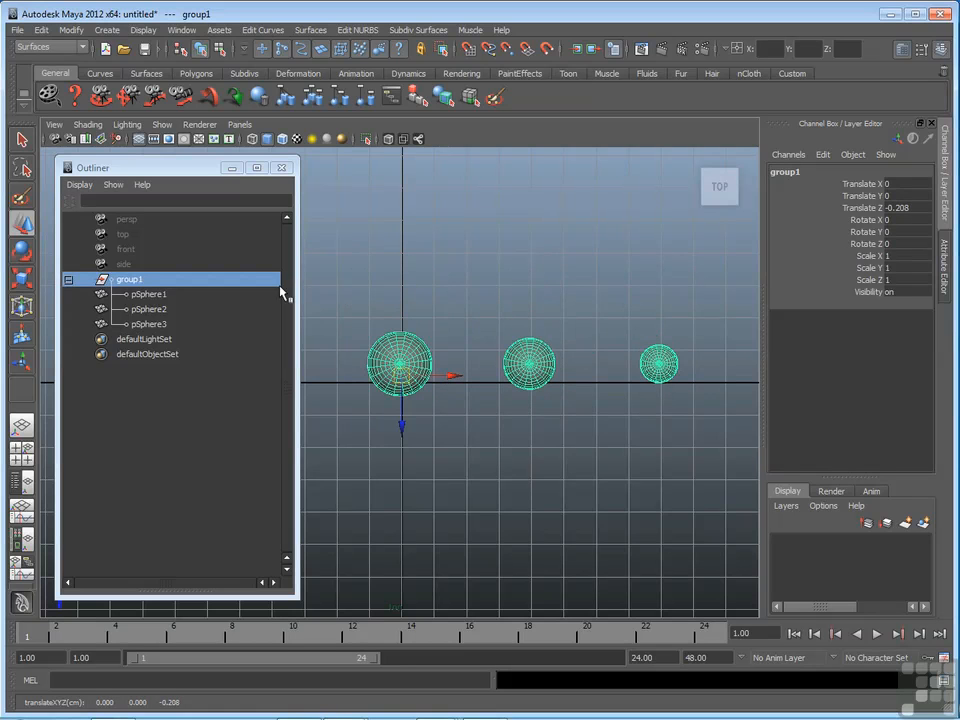
pyautogui.click(23, 253)
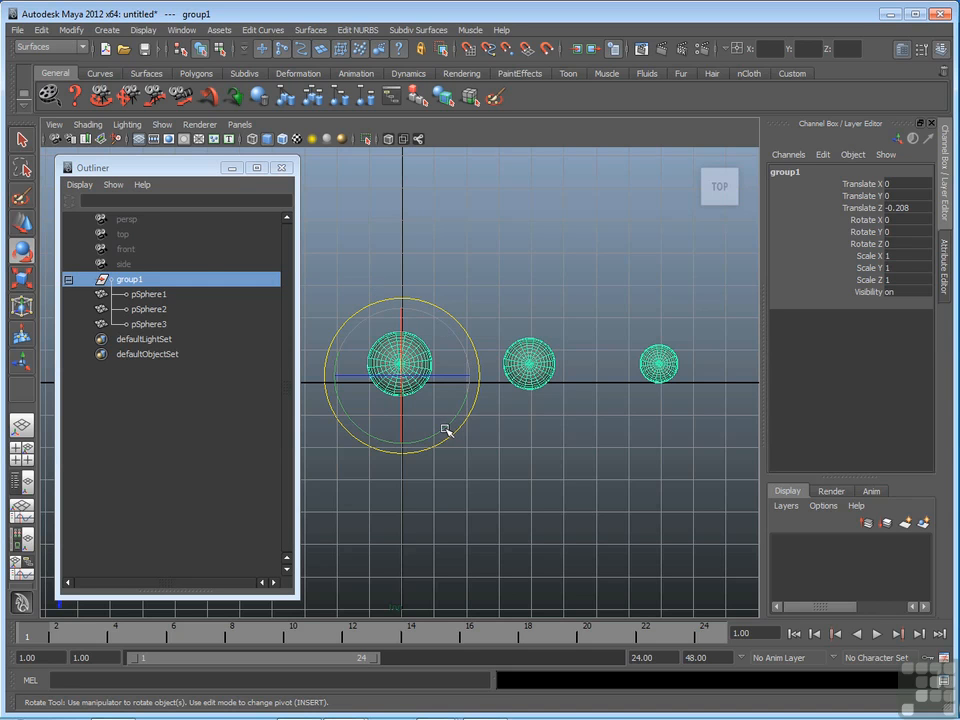
pyautogui.moveTo(446, 431); pyautogui.dragTo(424, 403)
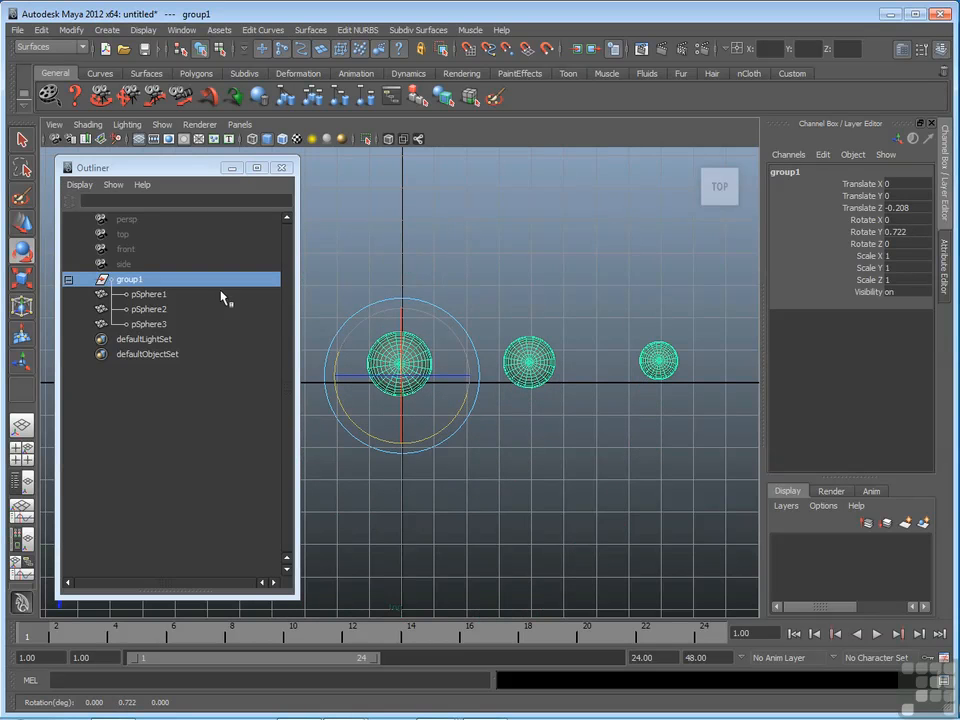
# Step: Rotate pSphere1 on its own inside the group to about -403.6° in Y, and select the group's other spheres individually
pyautogui.click(162, 298)
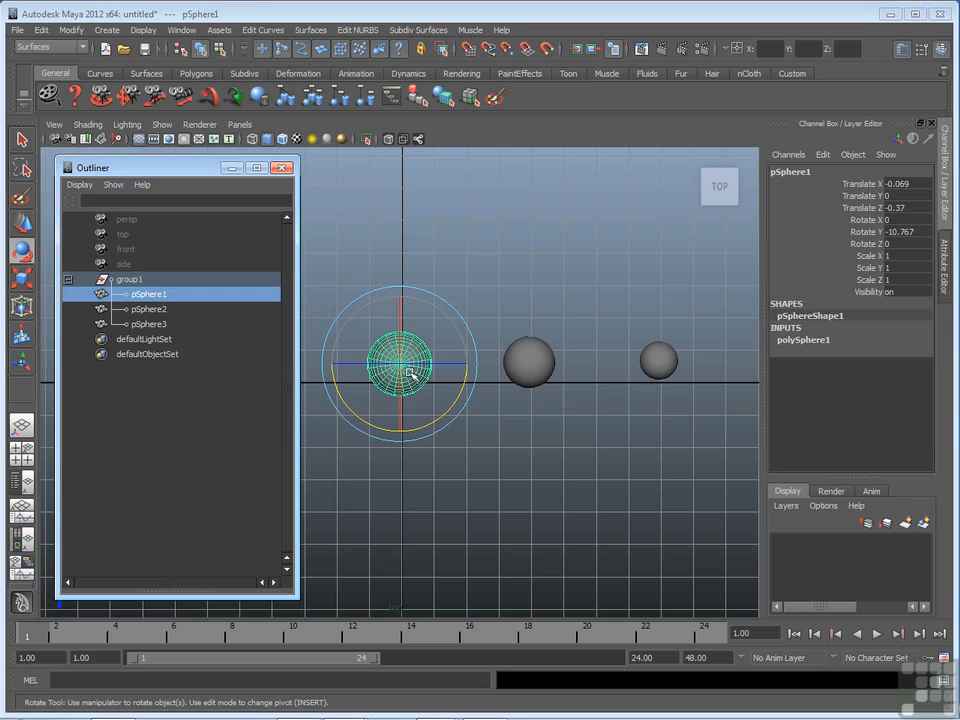
pyautogui.moveTo(458, 400); pyautogui.dragTo(429, 425)
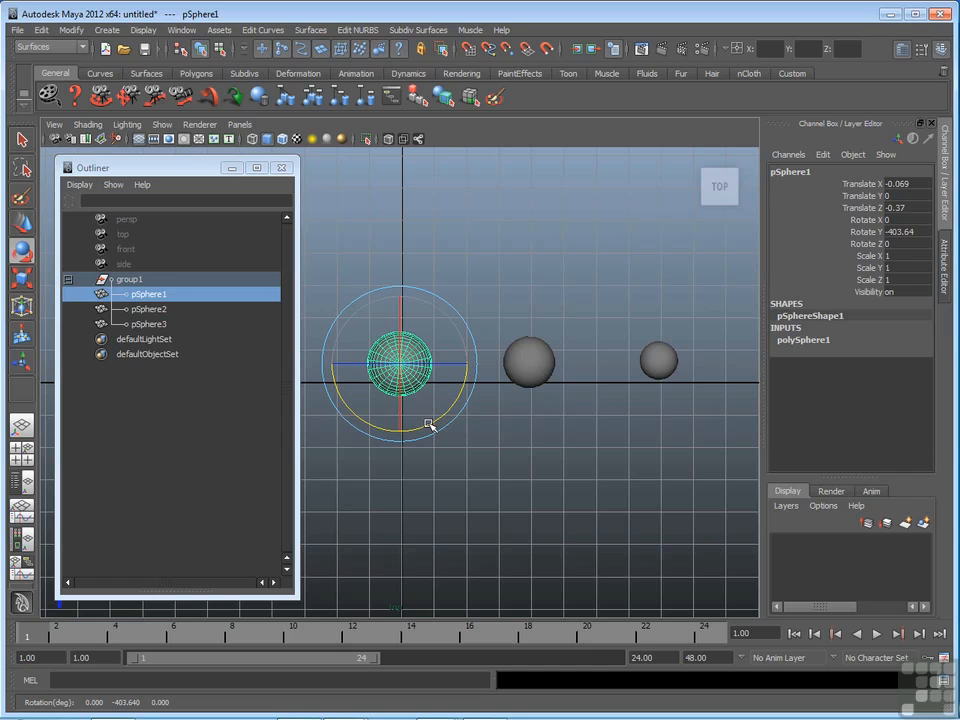
pyautogui.click(165, 311)
pyautogui.click(163, 325)
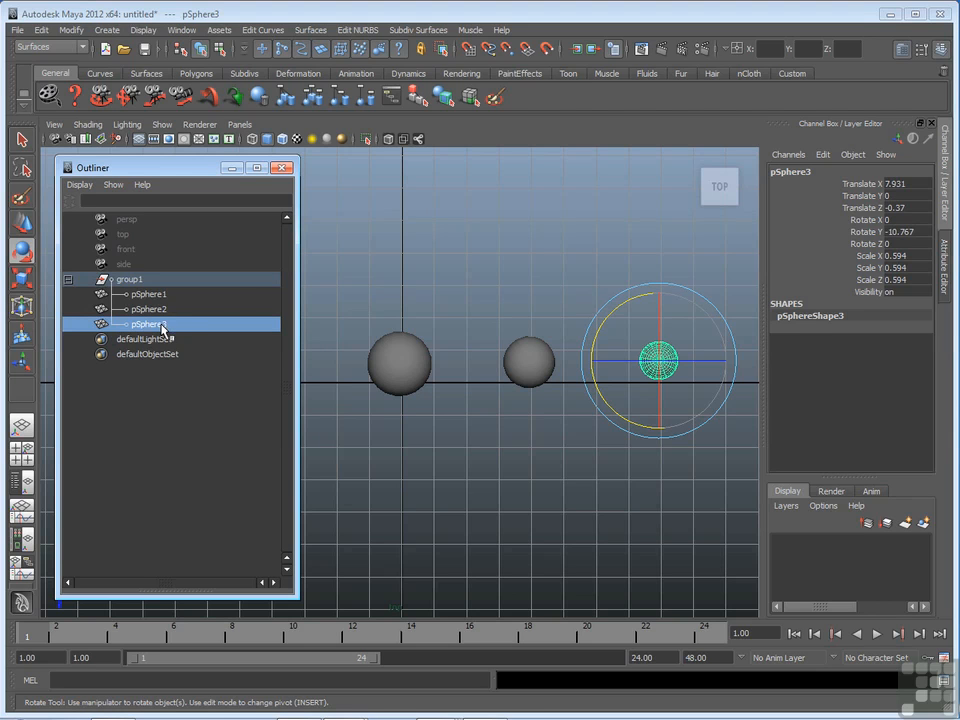
pyautogui.click(165, 312)
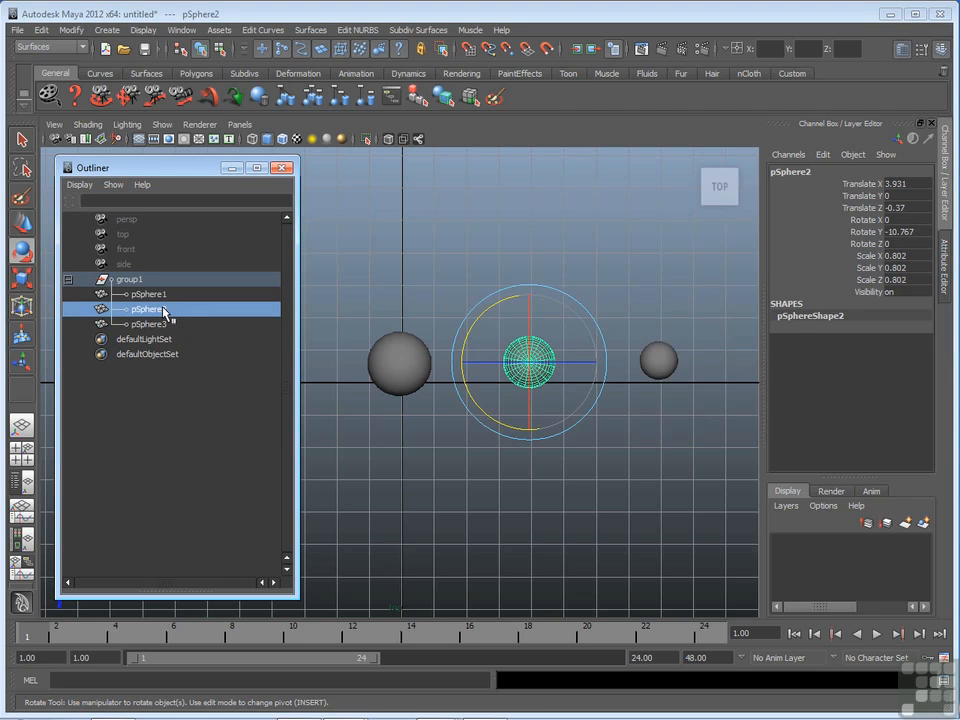
pyautogui.click(163, 295)
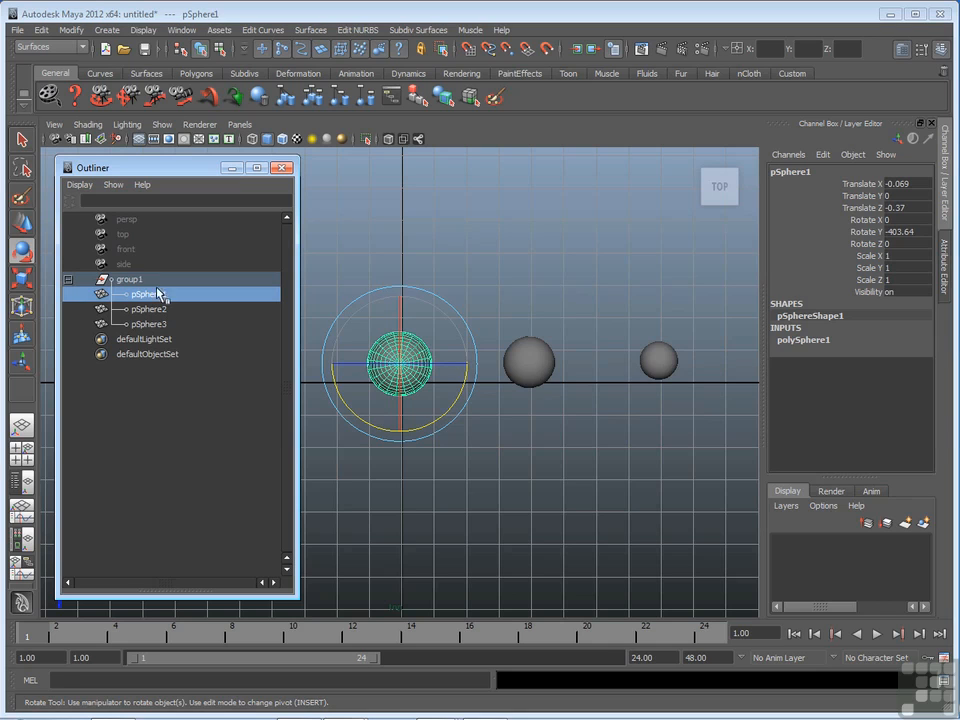
# Step: Rotate the whole group to about 2.5° in Y and ungroup it
pyautogui.click(128, 279)
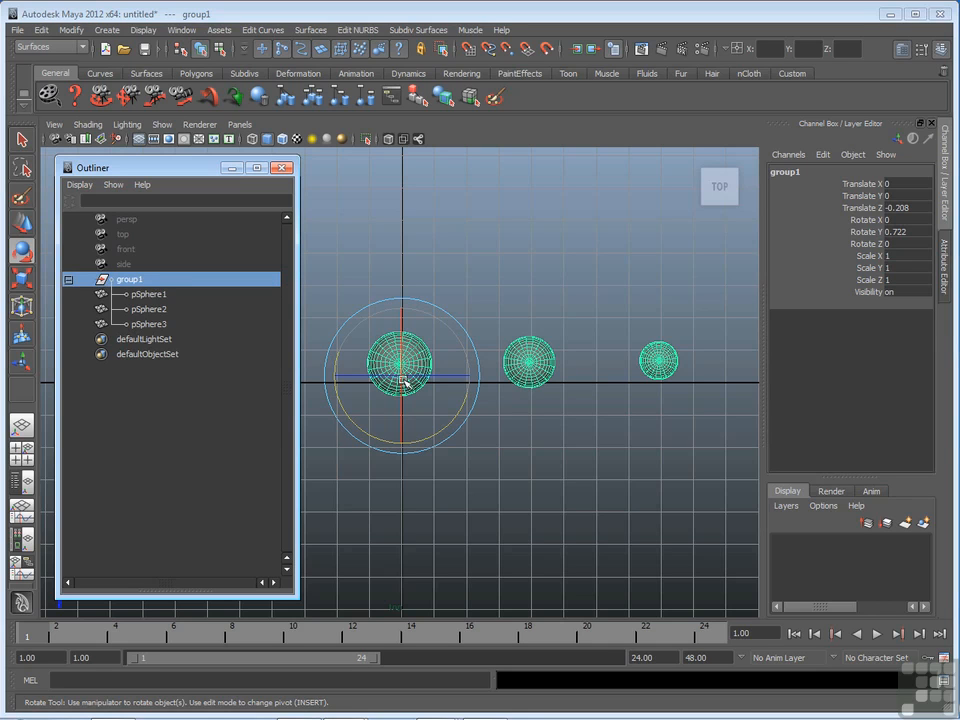
pyautogui.moveTo(450, 435); pyautogui.dragTo(354, 370)
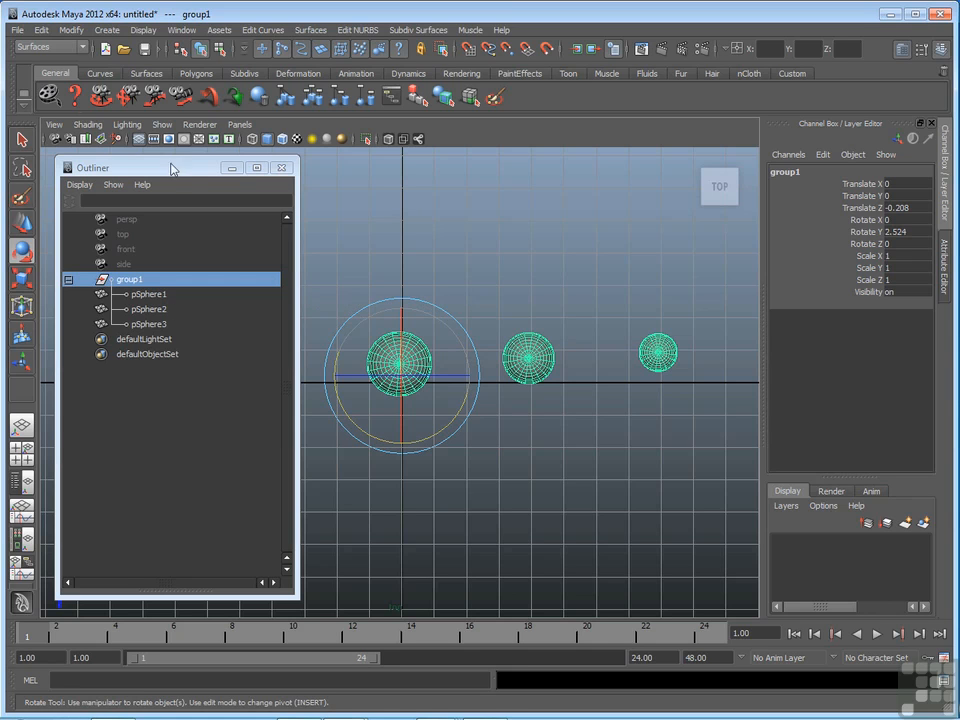
pyautogui.click(41, 30)
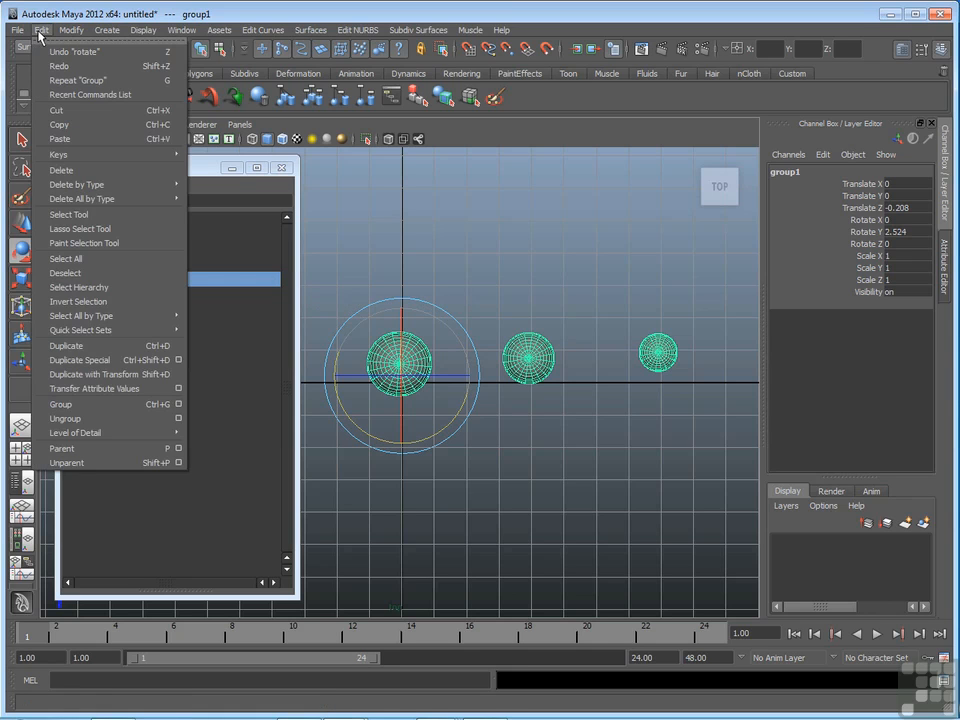
pyautogui.click(112, 424)
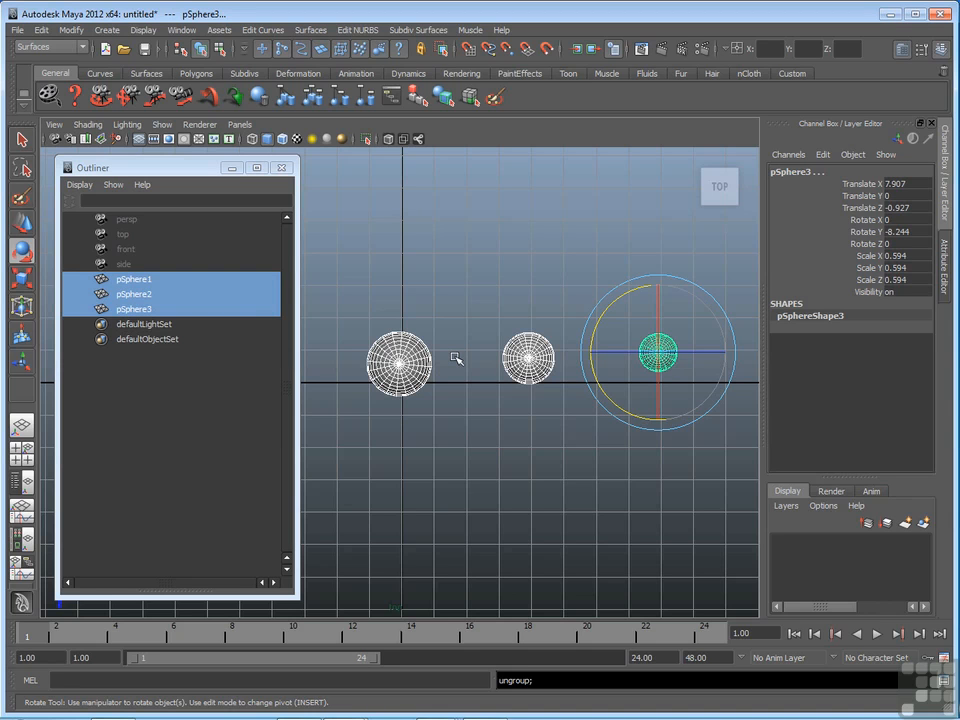
# Step: Group the three spheres again with the default origin pivot and rotate the group to about -2.6° in Y
pyautogui.click(42, 30)
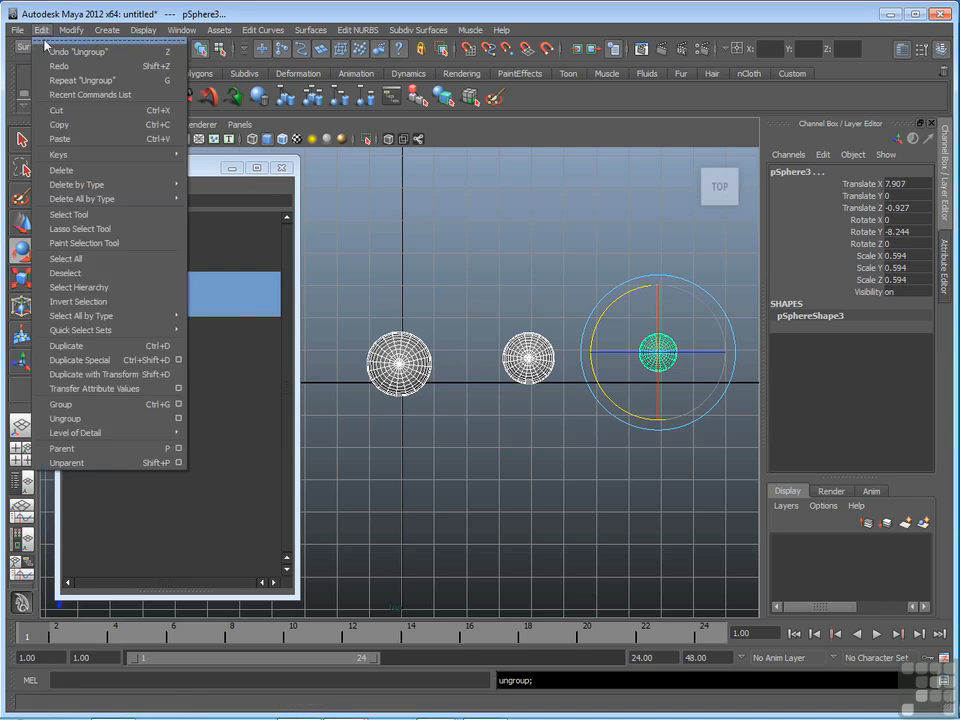
pyautogui.click(120, 404)
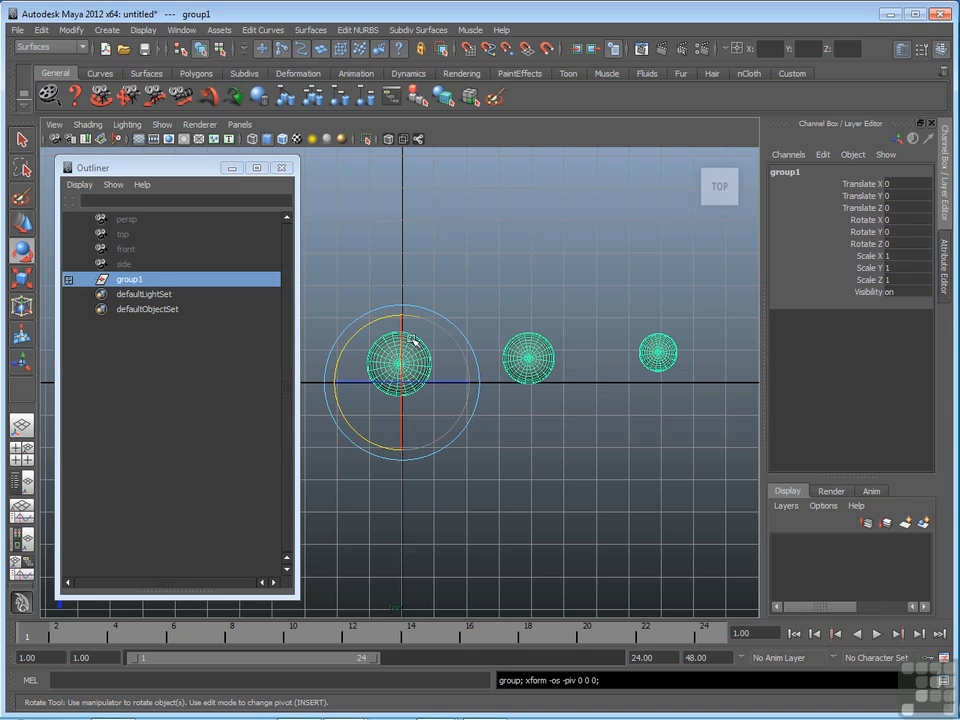
pyautogui.moveTo(381, 324)
pyautogui.mouseDown()
pyautogui.moveTo(369, 332)
pyautogui.moveTo(362, 397)
pyautogui.moveTo(420, 441)
pyautogui.moveTo(429, 337)
pyautogui.moveTo(382, 395)
pyautogui.moveTo(462, 366)
pyautogui.moveTo(390, 336)
pyautogui.mouseUp()
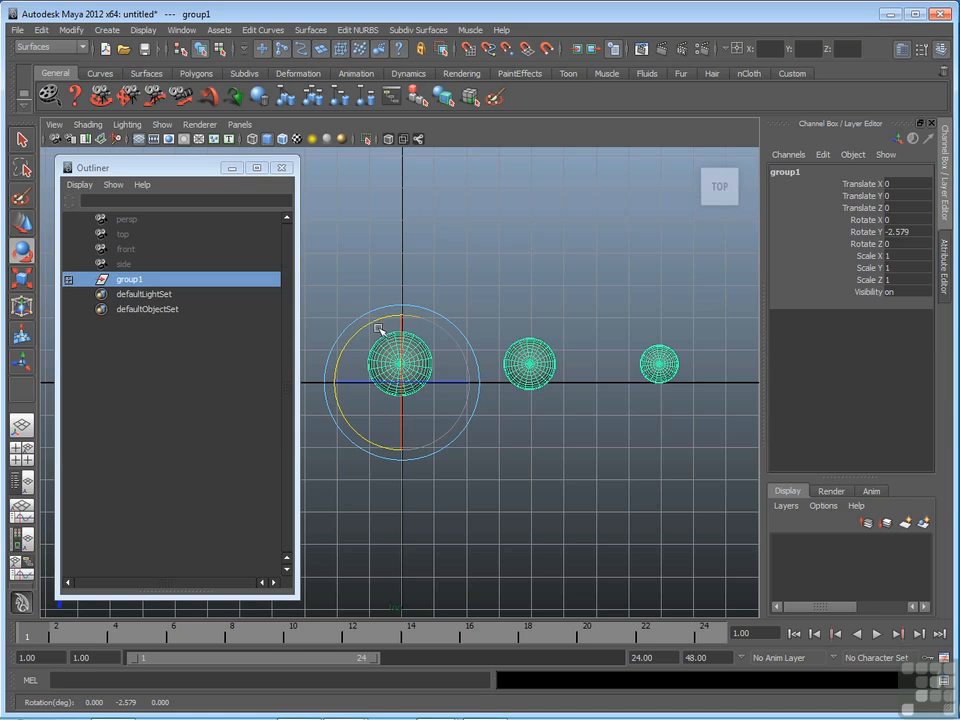
# Step: Regroup the three spheres with the group pivot option set to Center, and rotate the new group to about 1.8° in Y
pyautogui.click(44, 32)
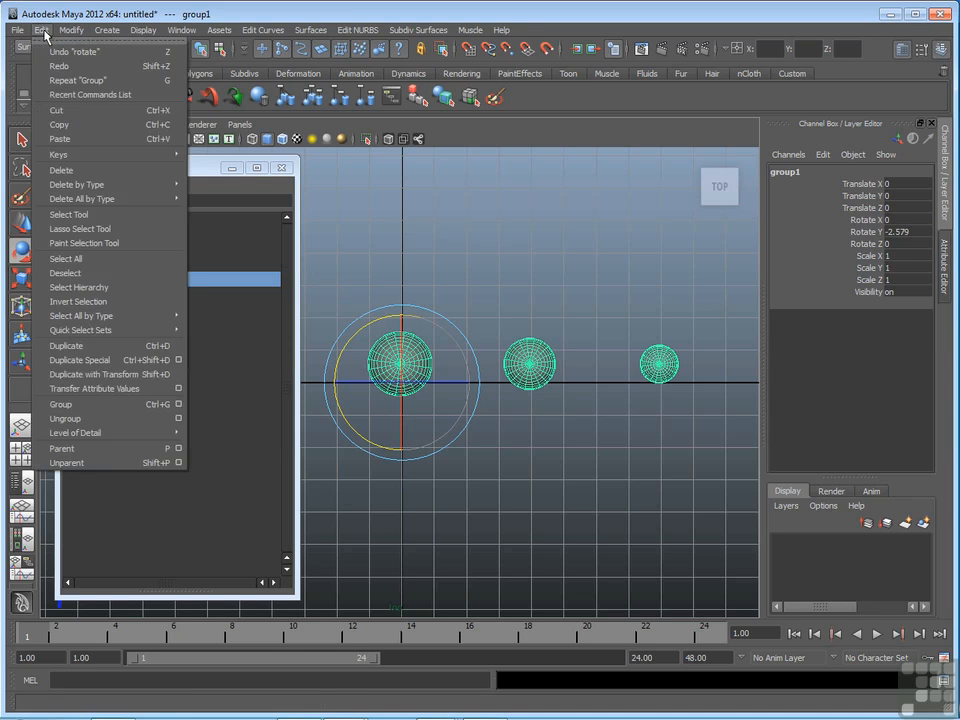
pyautogui.click(96, 422)
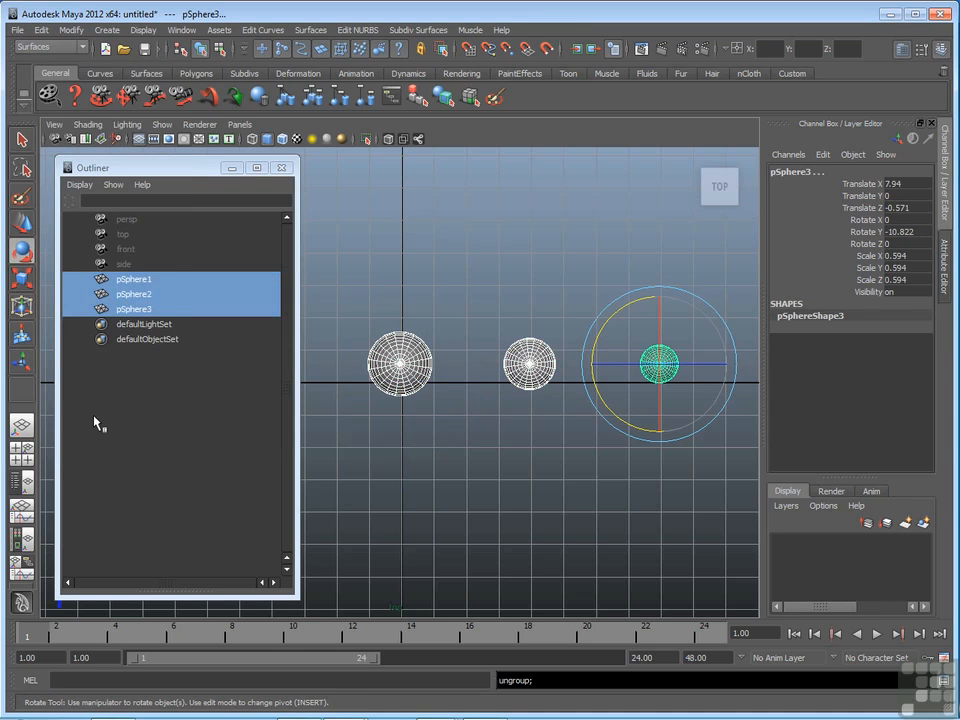
pyautogui.click(44, 32)
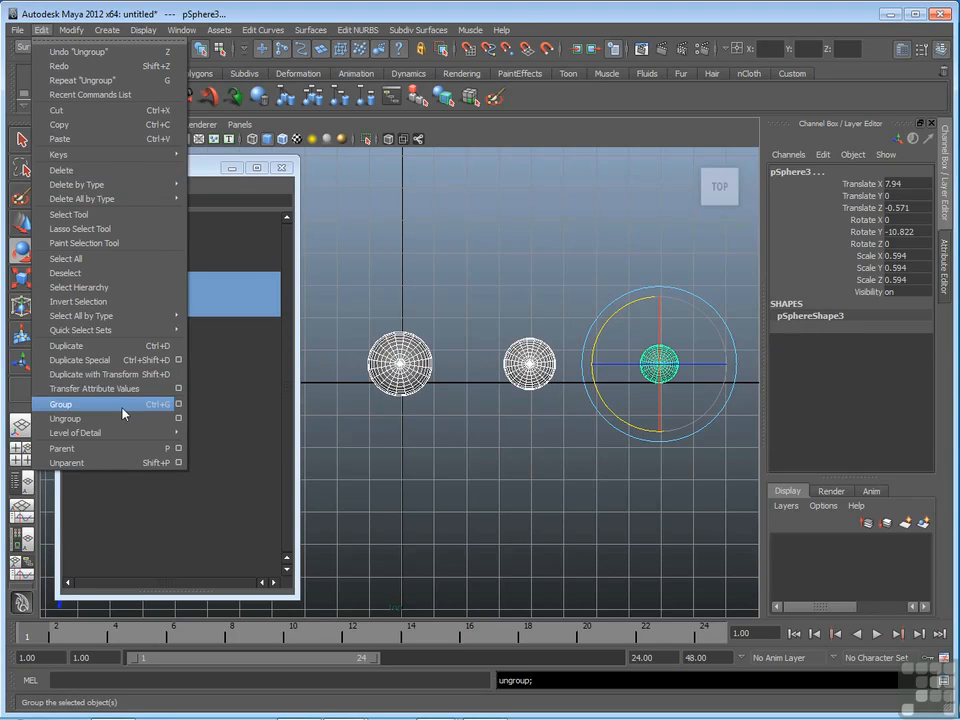
pyautogui.click(180, 404)
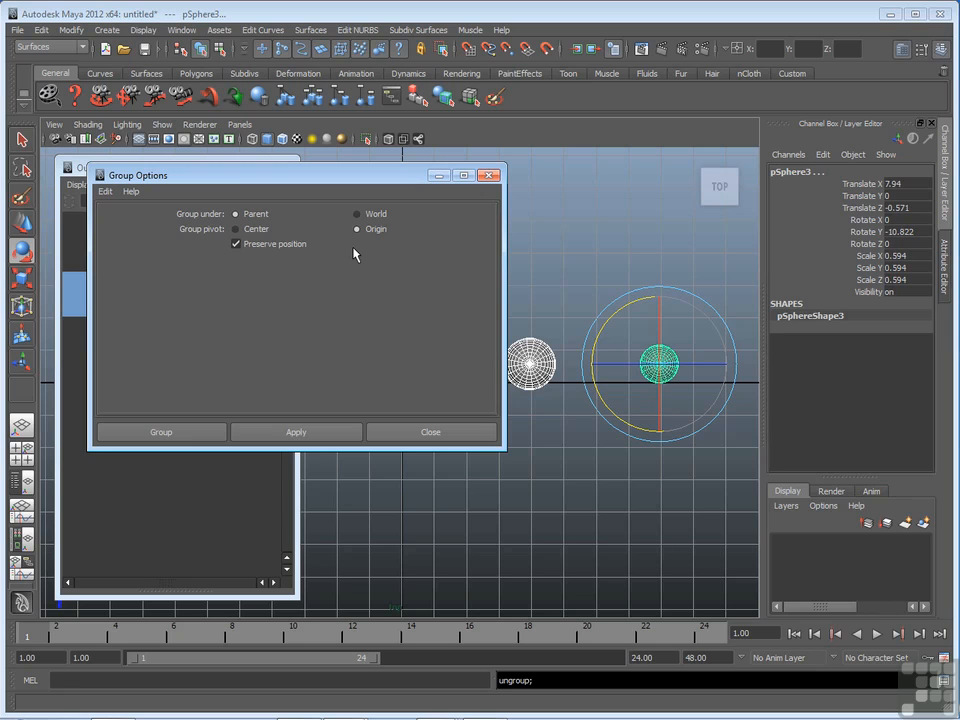
pyautogui.click(236, 230)
pyautogui.click(181, 440)
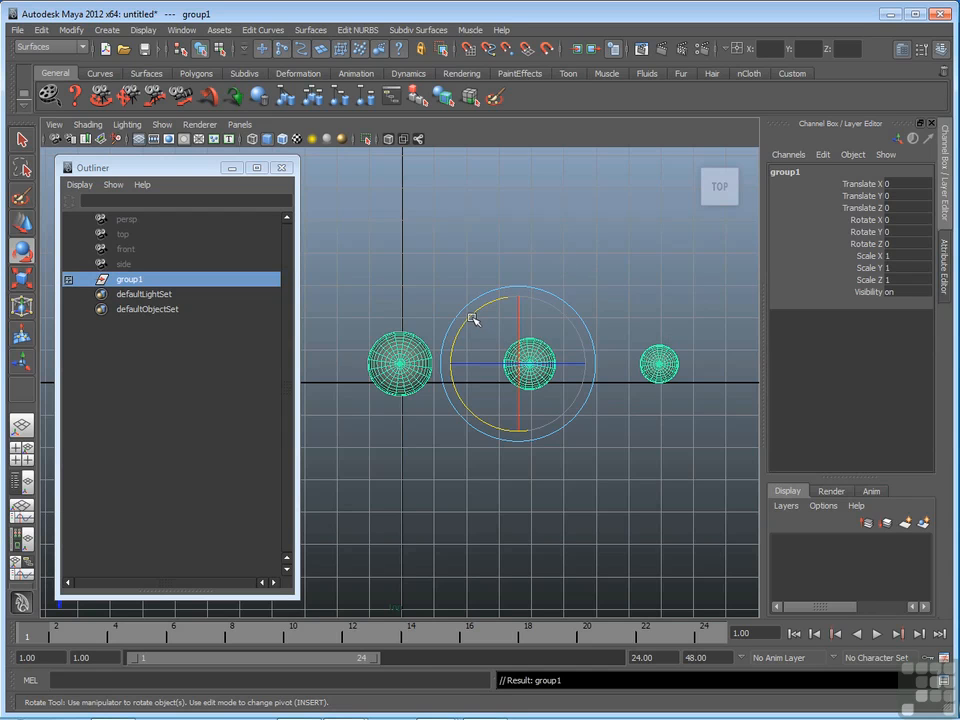
pyautogui.moveTo(474, 326)
pyautogui.mouseDown()
pyautogui.moveTo(497, 392)
pyautogui.moveTo(540, 403)
pyautogui.moveTo(536, 328)
pyautogui.moveTo(512, 406)
pyautogui.moveTo(508, 343)
pyautogui.moveTo(555, 371)
pyautogui.moveTo(491, 381)
pyautogui.moveTo(553, 356)
pyautogui.moveTo(482, 330)
pyautogui.mouseUp()
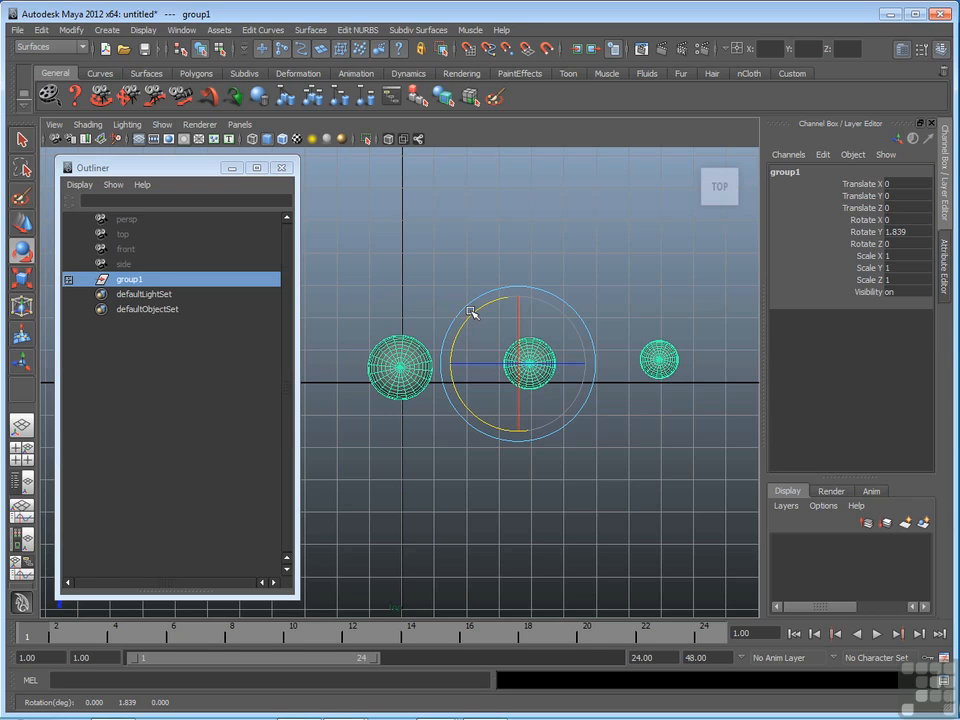
# Step: Move the group's pivot to the center of the largest sphere and rotate the group around it to about -1.2° in Y
pyautogui.press('Insert')
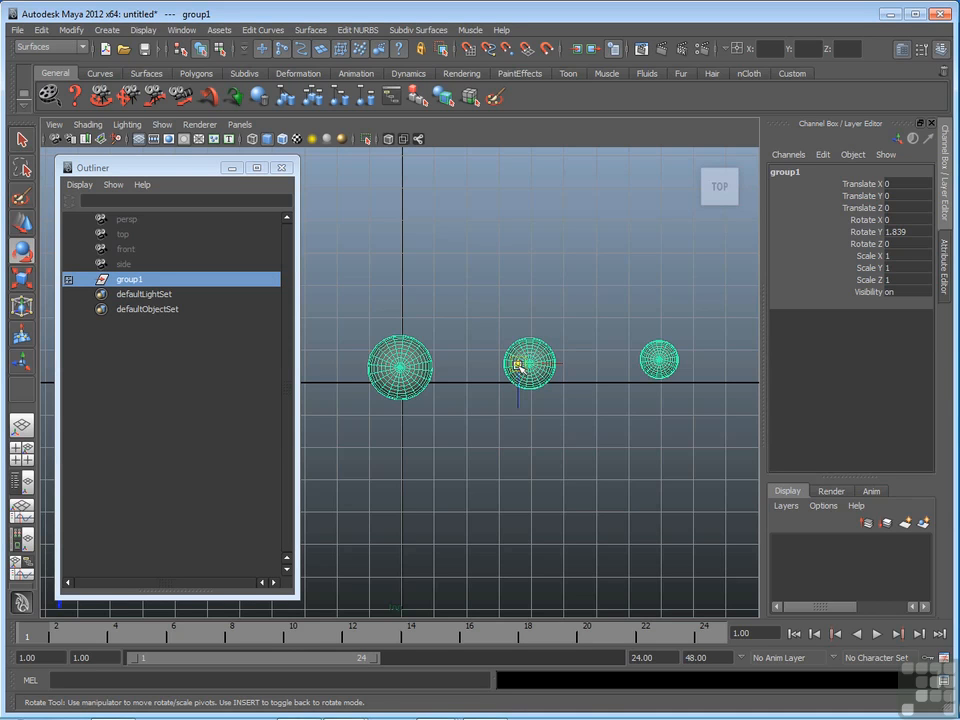
pyautogui.moveTo(519, 366); pyautogui.dragTo(402, 374)
pyautogui.press('e')
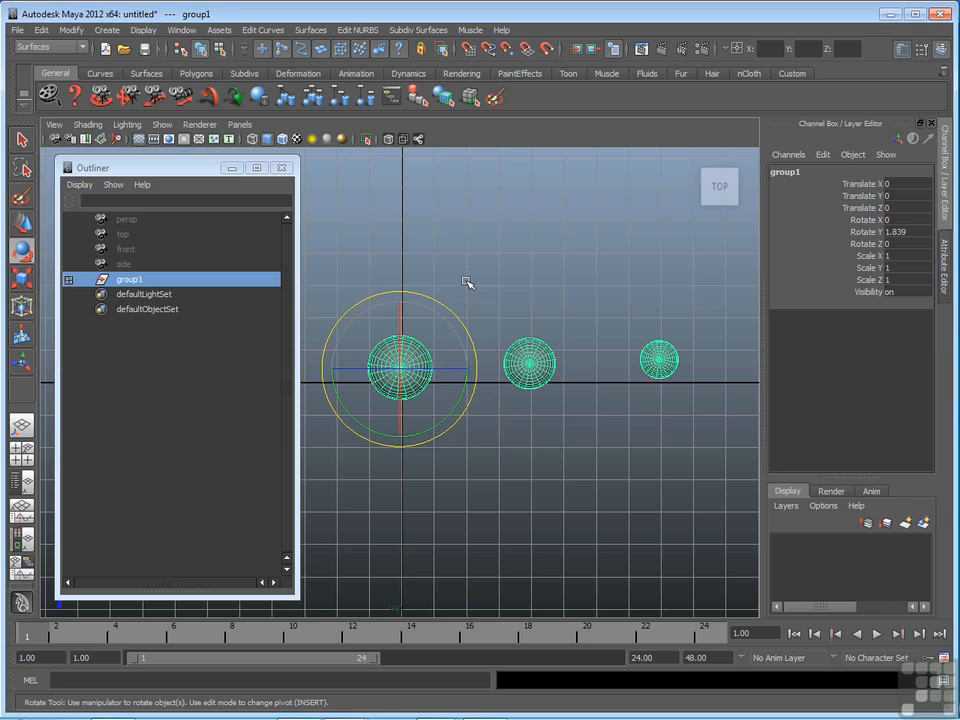
pyautogui.moveTo(454, 411)
pyautogui.mouseDown()
pyautogui.moveTo(461, 388)
pyautogui.moveTo(437, 329)
pyautogui.moveTo(468, 396)
pyautogui.mouseUp()
pyautogui.moveTo(392, 476); pyautogui.dragTo(452, 413)
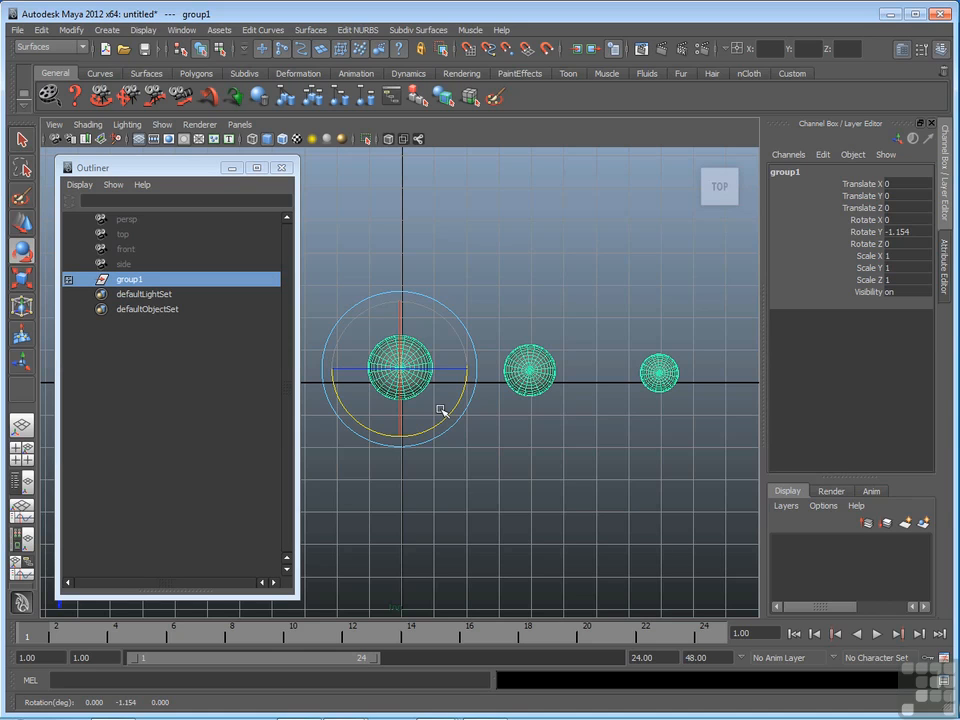
# Step: Snap the group's pivot to the grid intersection one cell left of and four cells above the origin
pyautogui.press('Insert')
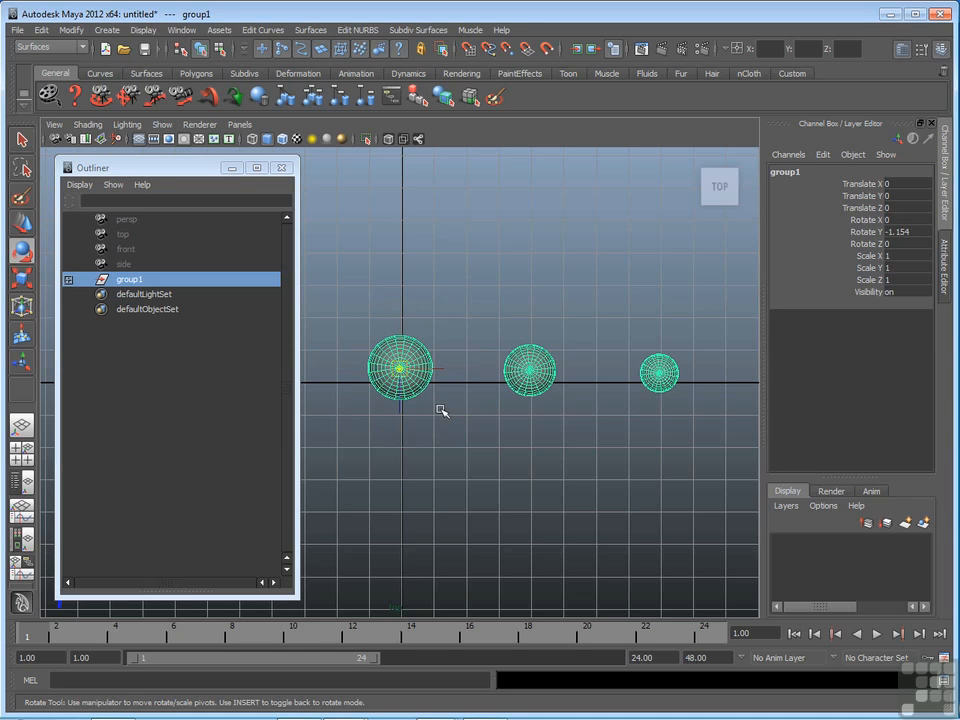
pyautogui.click(468, 49)
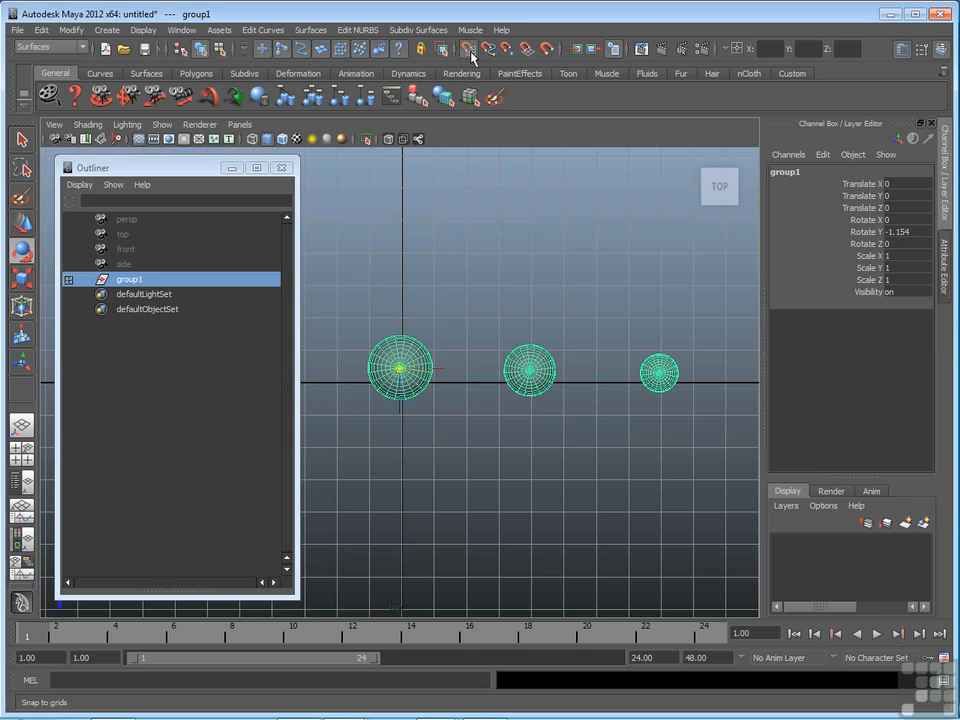
pyautogui.click(399, 370)
pyautogui.moveTo(401, 376); pyautogui.dragTo(371, 255)
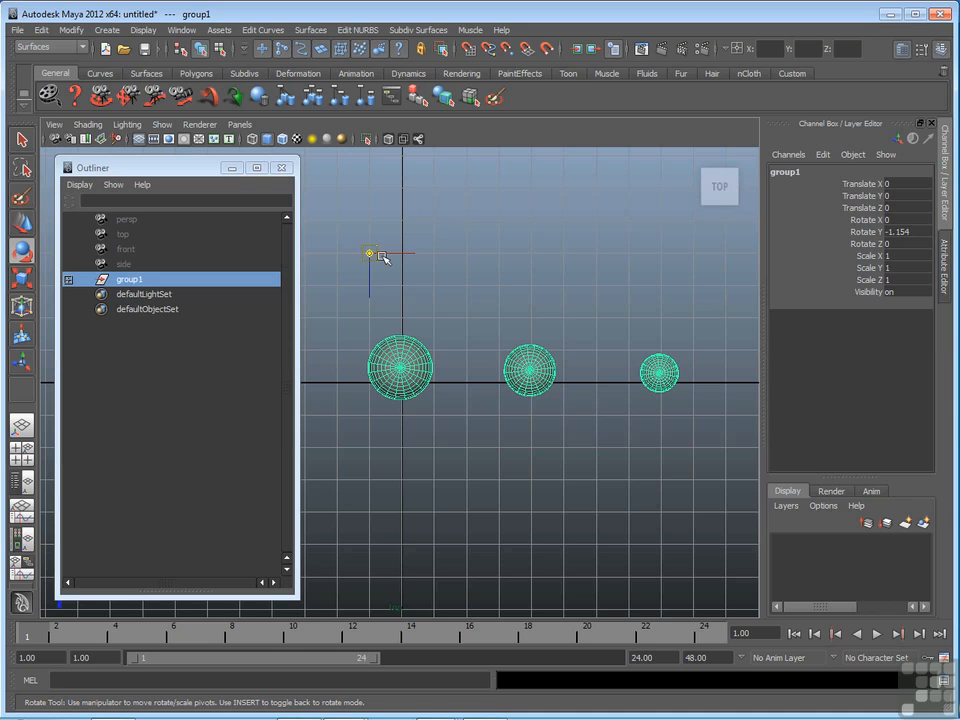
pyautogui.press('Insert')
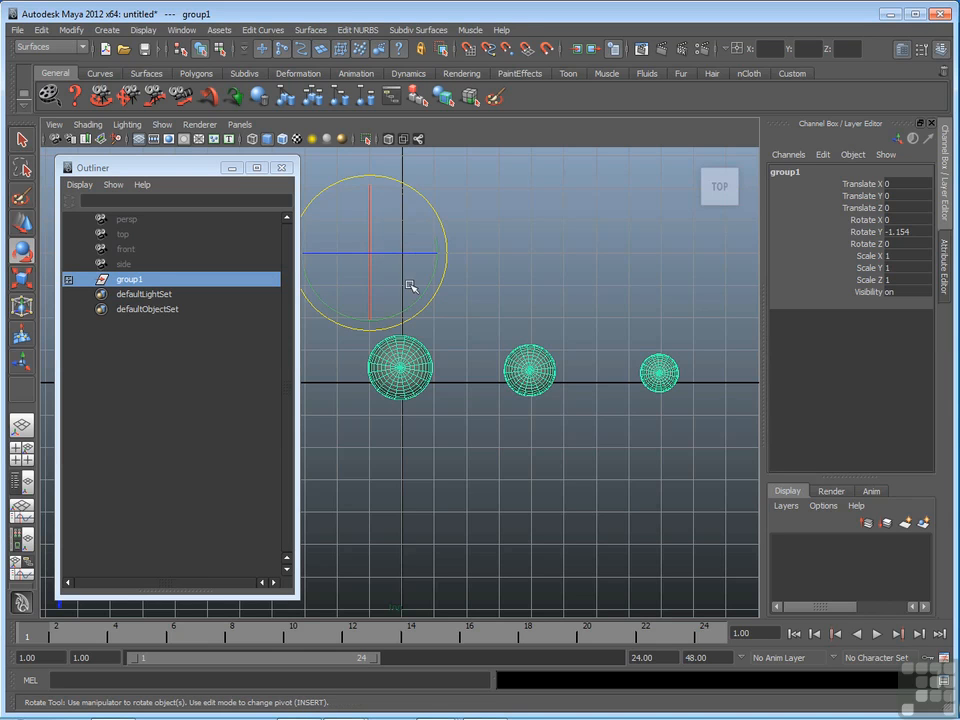
# Step: Rotate the group around its relocated pivot to about -1.8° in Y, and ungroup the three spheres
pyautogui.moveTo(431, 294); pyautogui.dragTo(450, 307)
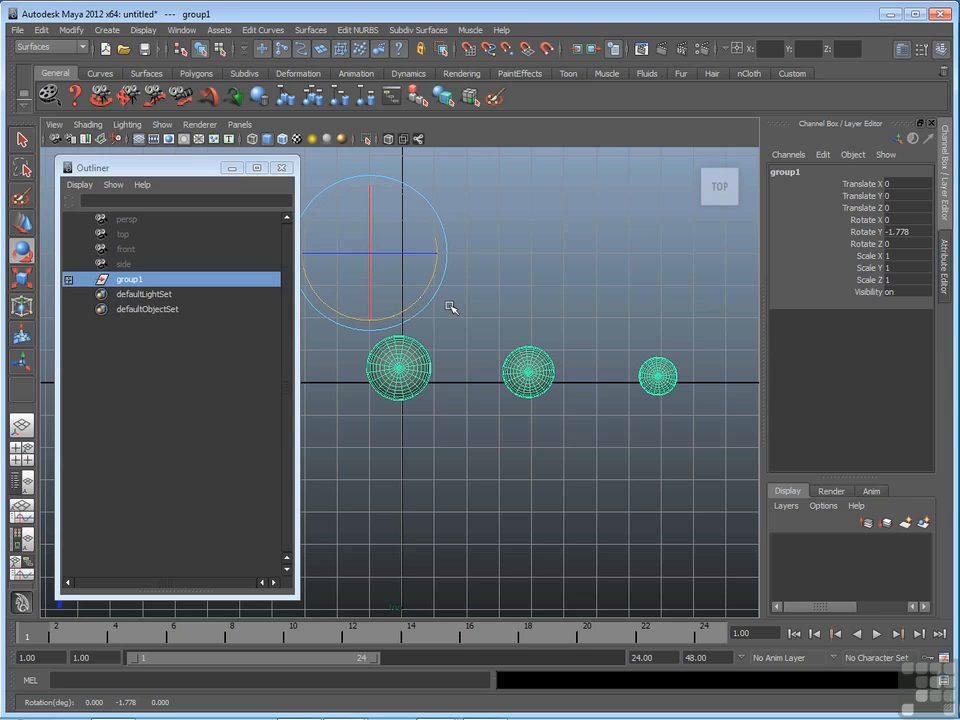
pyautogui.click(41, 30)
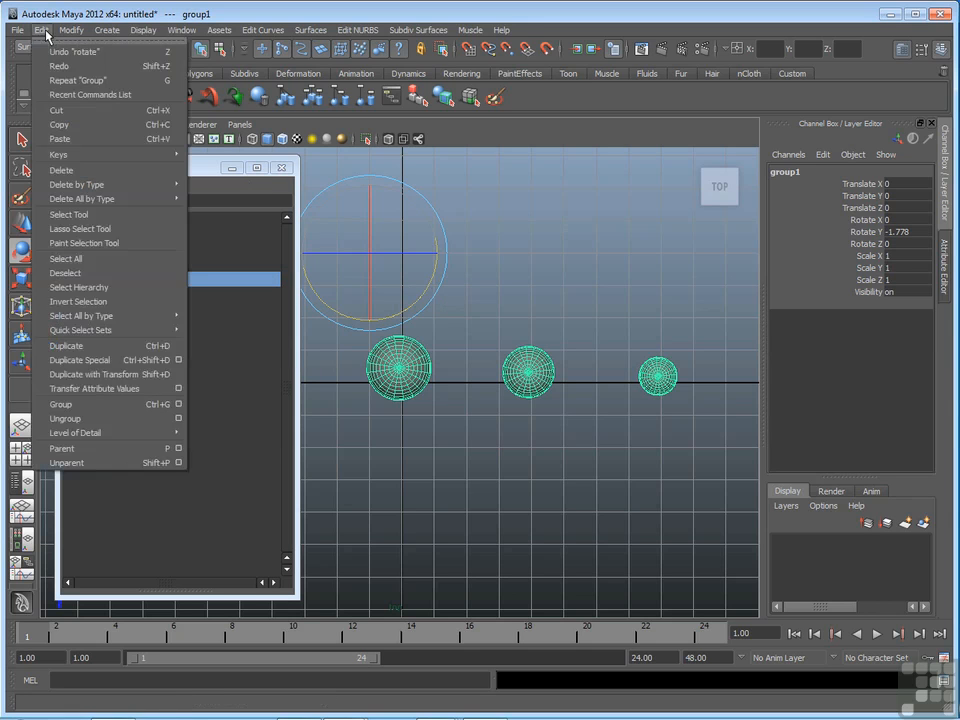
pyautogui.click(100, 420)
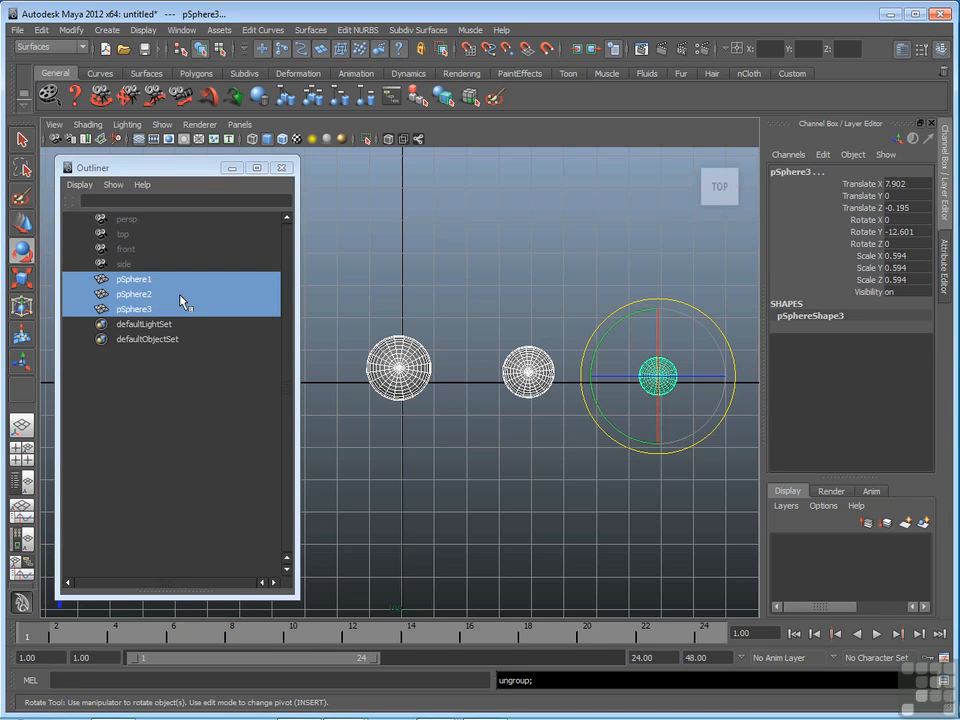
# Step: Show the spheres with smooth shading and check the middle and largest spheres by selecting each one separately
pyautogui.click(458, 293)
pyautogui.press('5')
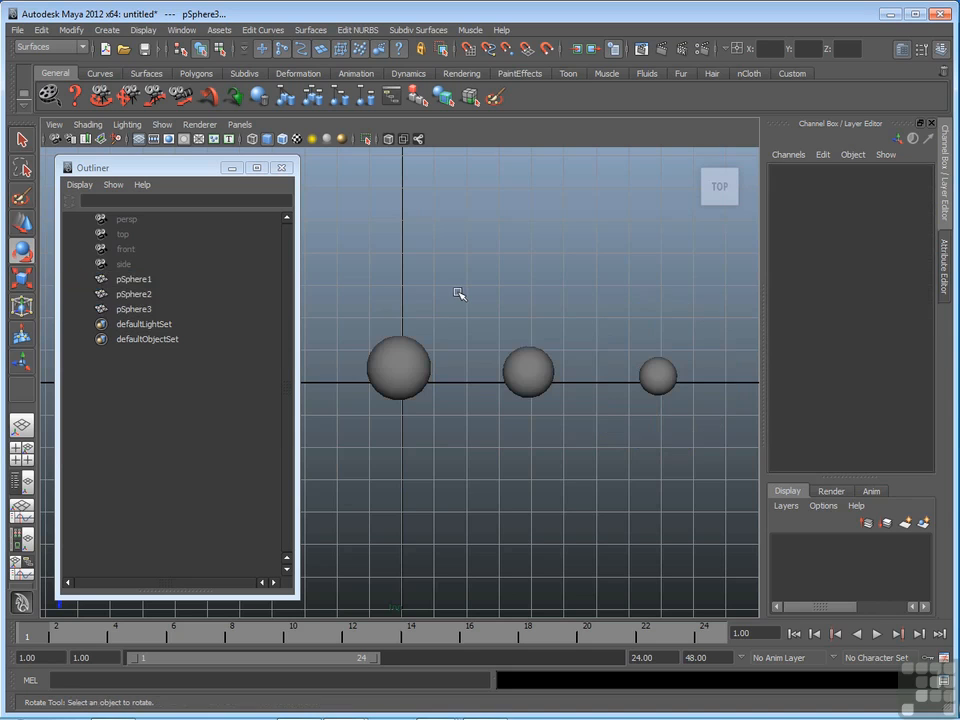
pyautogui.click(538, 374)
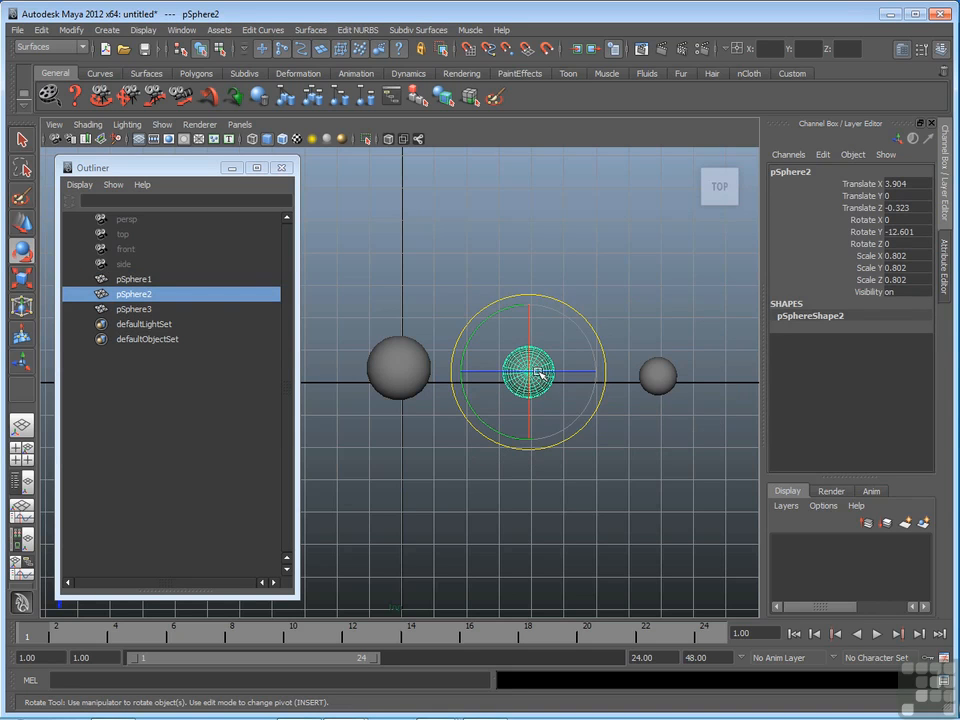
pyautogui.click(396, 371)
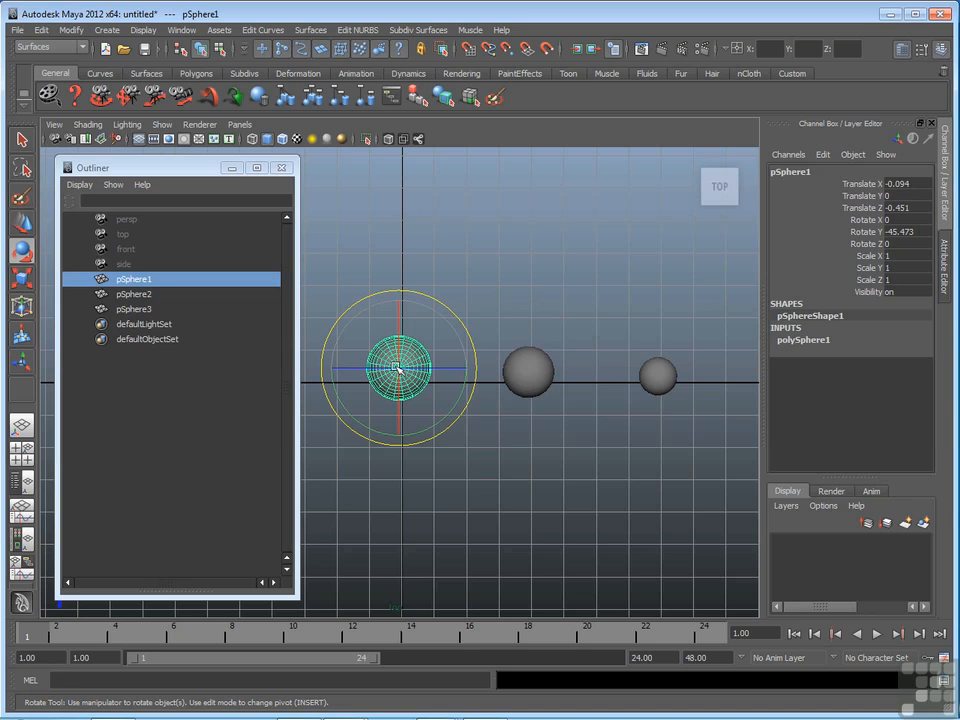
pyautogui.click(540, 374)
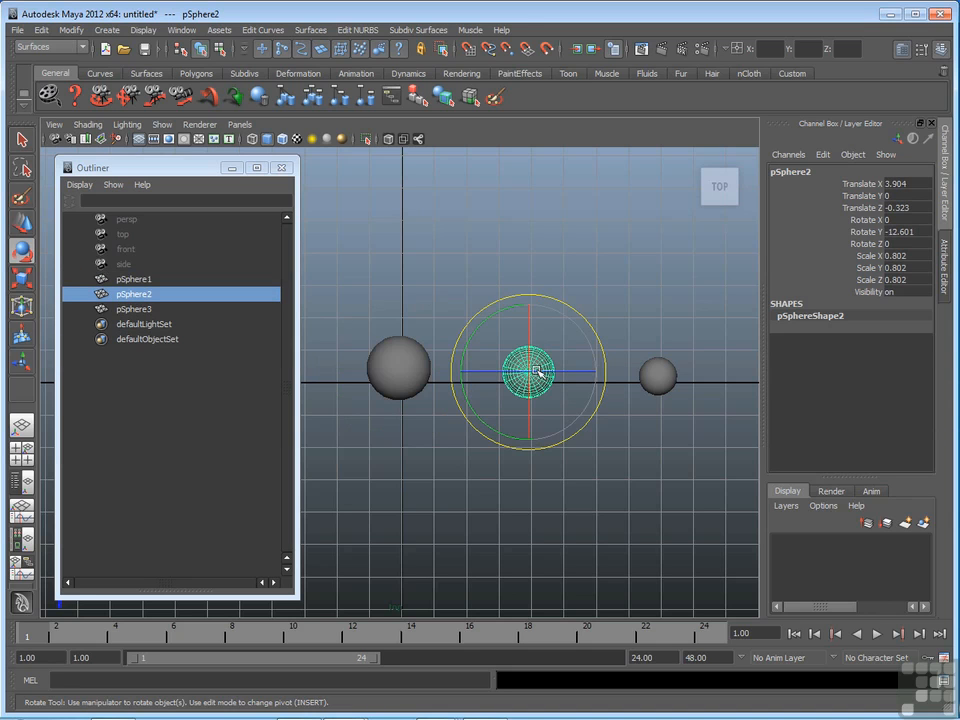
pyautogui.click(400, 373)
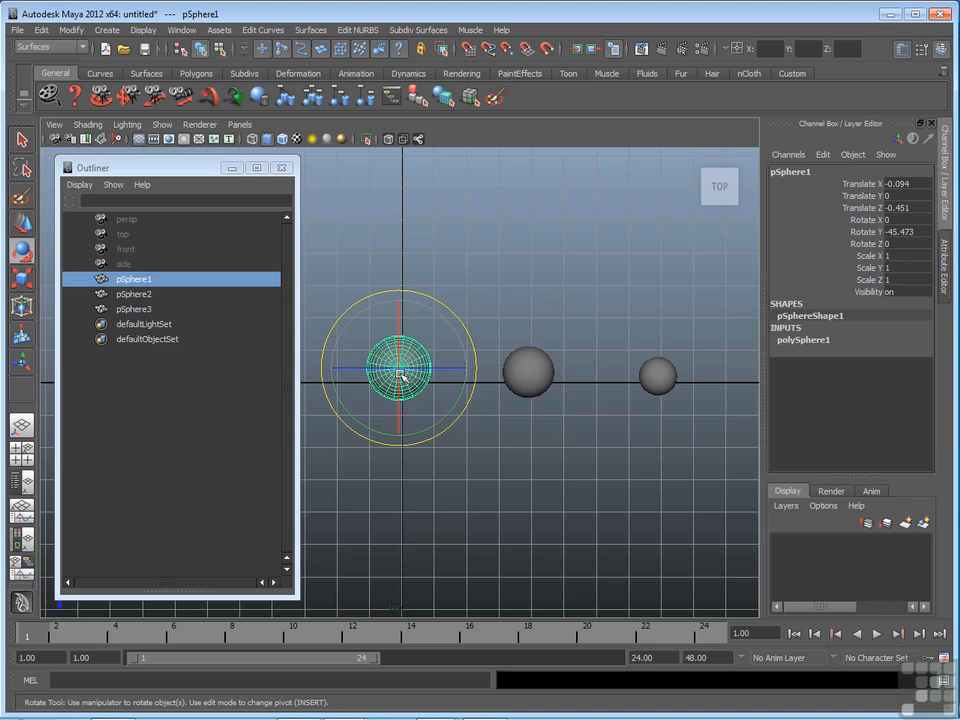
pyautogui.click(525, 290)
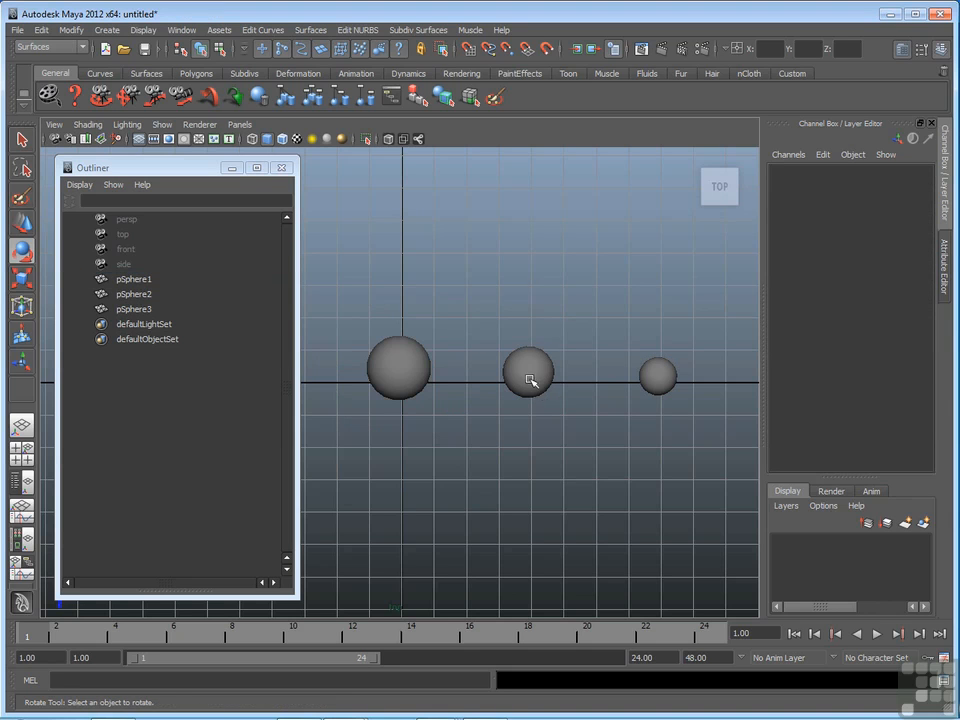
# Step: Parent the middle sphere, pSphere2, to the largest sphere, pSphere1
pyautogui.click(531, 380)
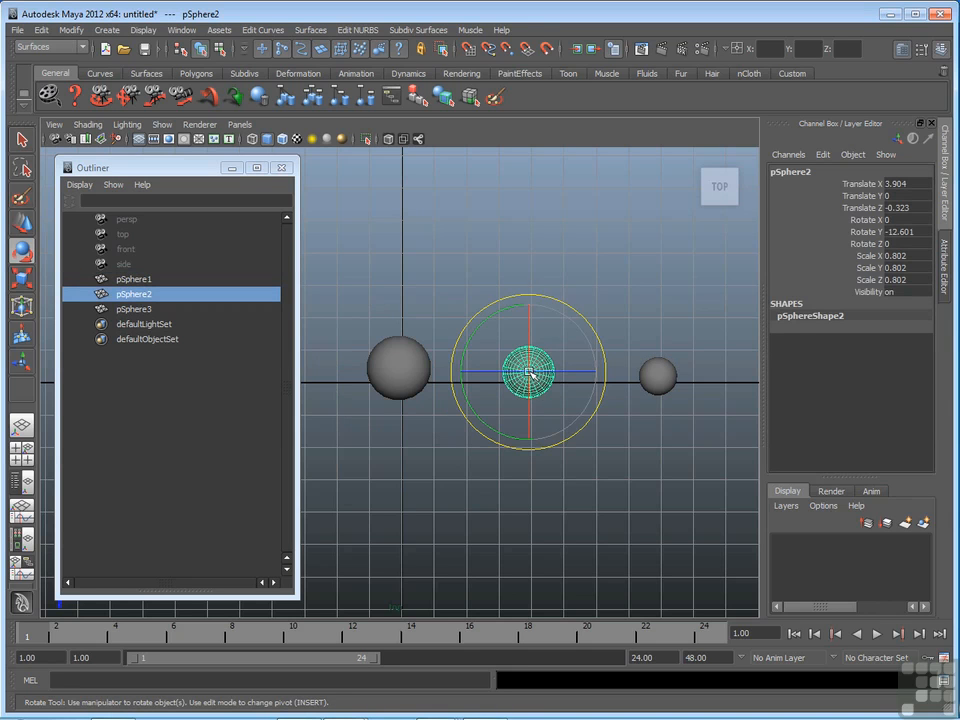
pyautogui.keyDown('shift'); pyautogui.click(409, 357); pyautogui.keyUp('shift')
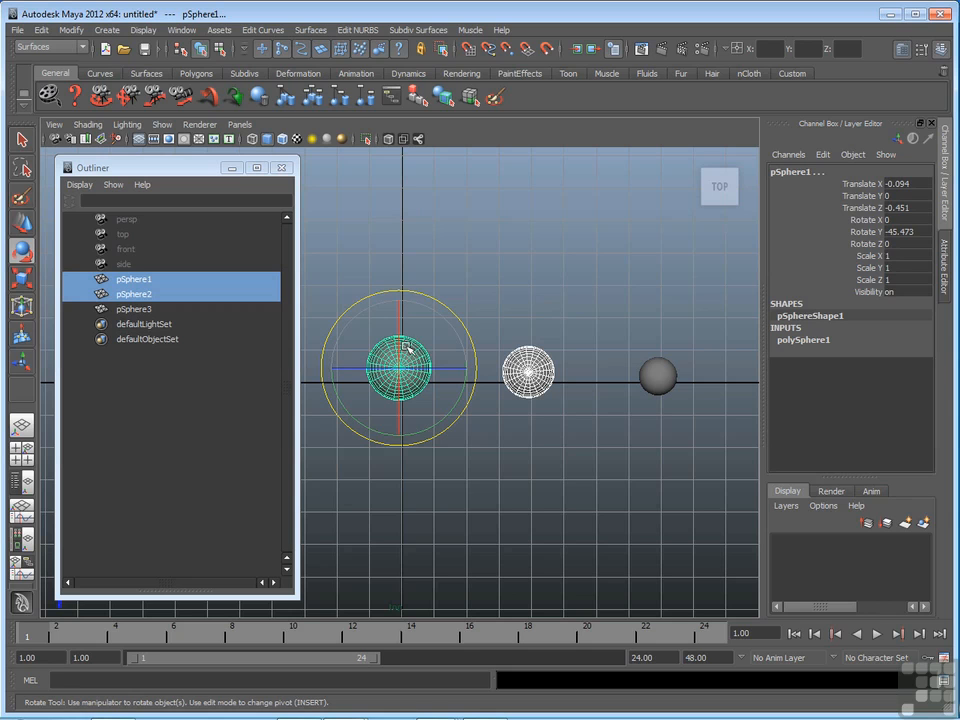
pyautogui.click(41, 30)
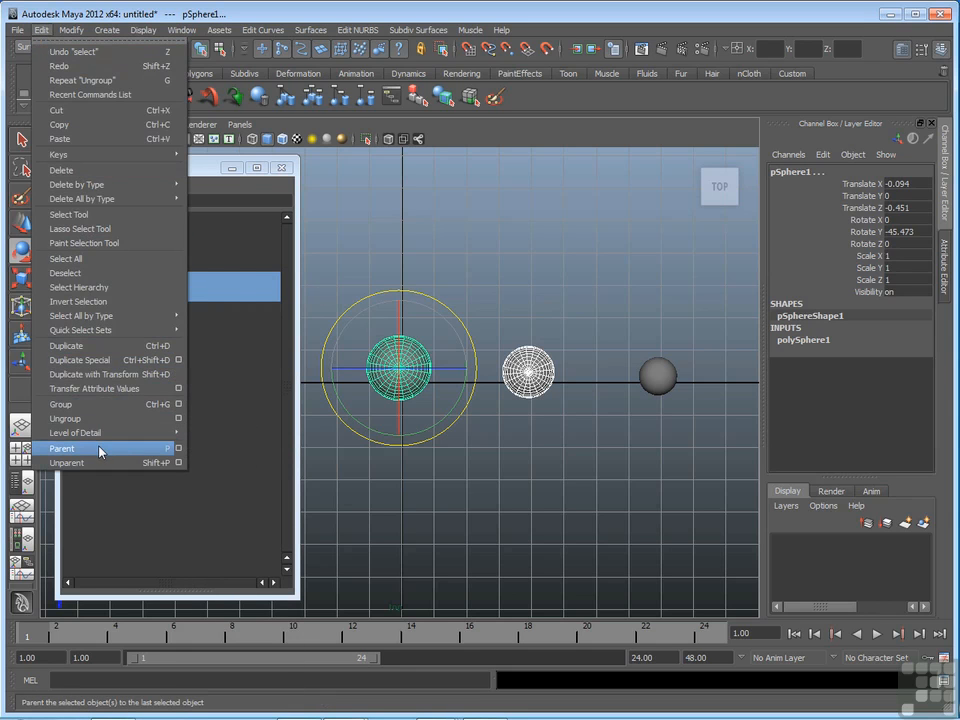
pyautogui.click(101, 452)
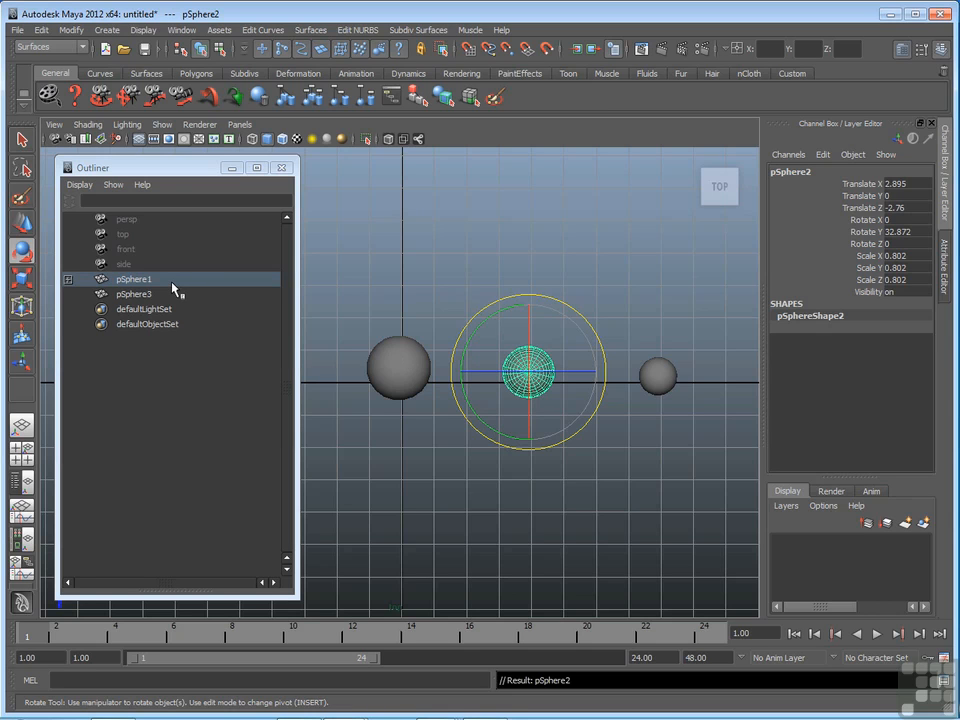
# Step: Expand the hierarchy under pSphere1 and compare what selecting the parent and selecting the child pSphere2 each include
pyautogui.click(398, 370)
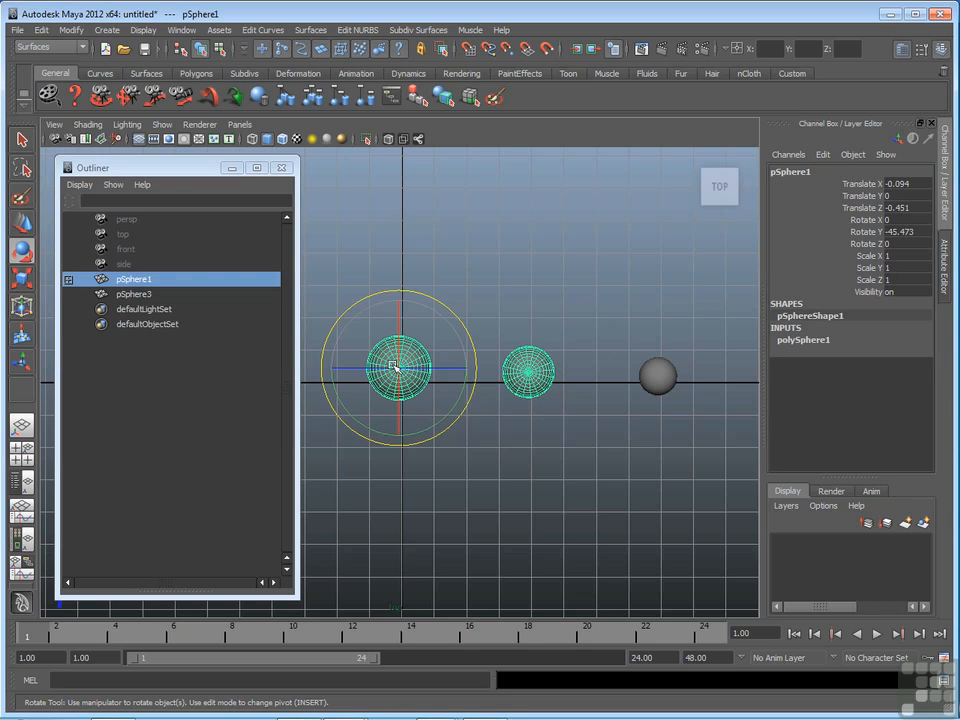
pyautogui.click(68, 281)
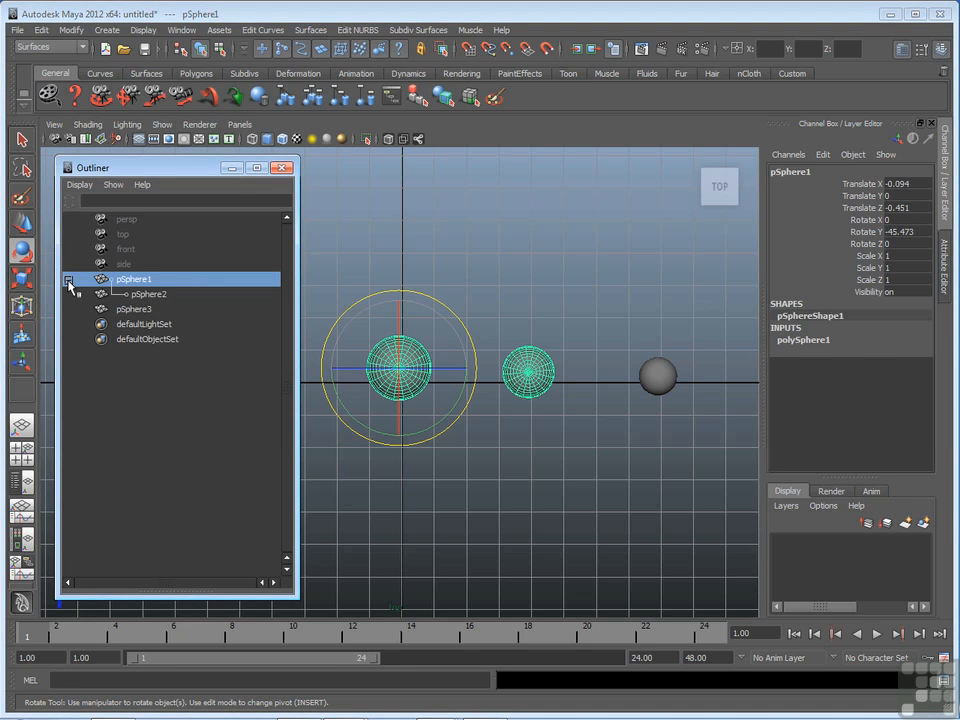
pyautogui.click(521, 315)
pyautogui.click(530, 378)
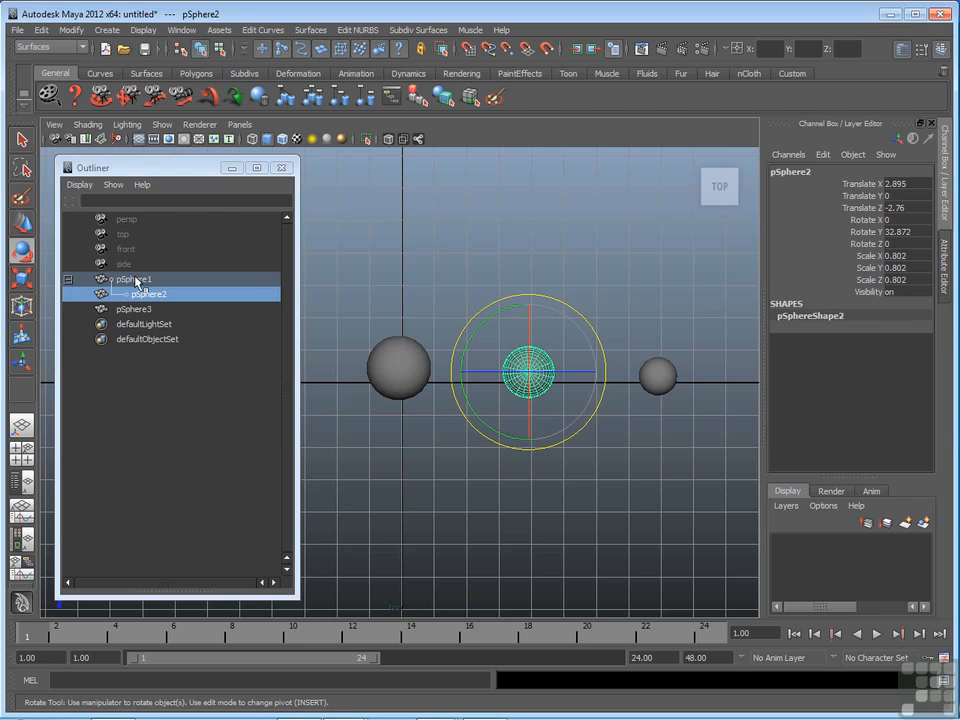
pyautogui.click(413, 272)
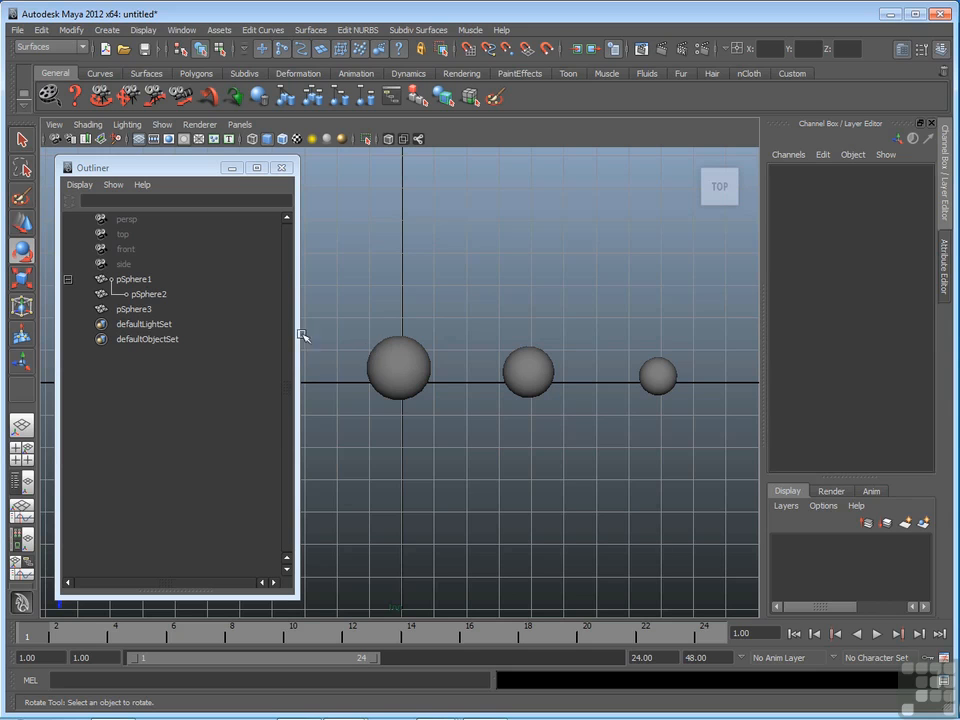
# Step: Rotate the parent pSphere1 to about -43.1° in Y, and freely rotate the child pSphere2 to about -1758.6°, 565.4°, -186.2° in X, Y, Z
pyautogui.click(139, 280)
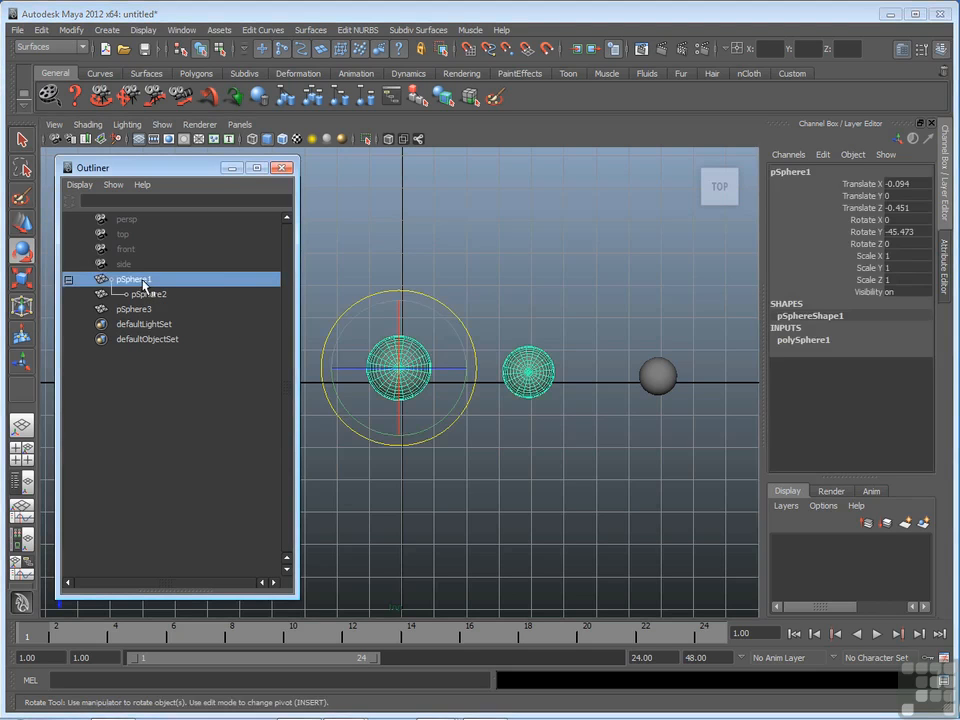
pyautogui.moveTo(445, 421); pyautogui.dragTo(467, 266)
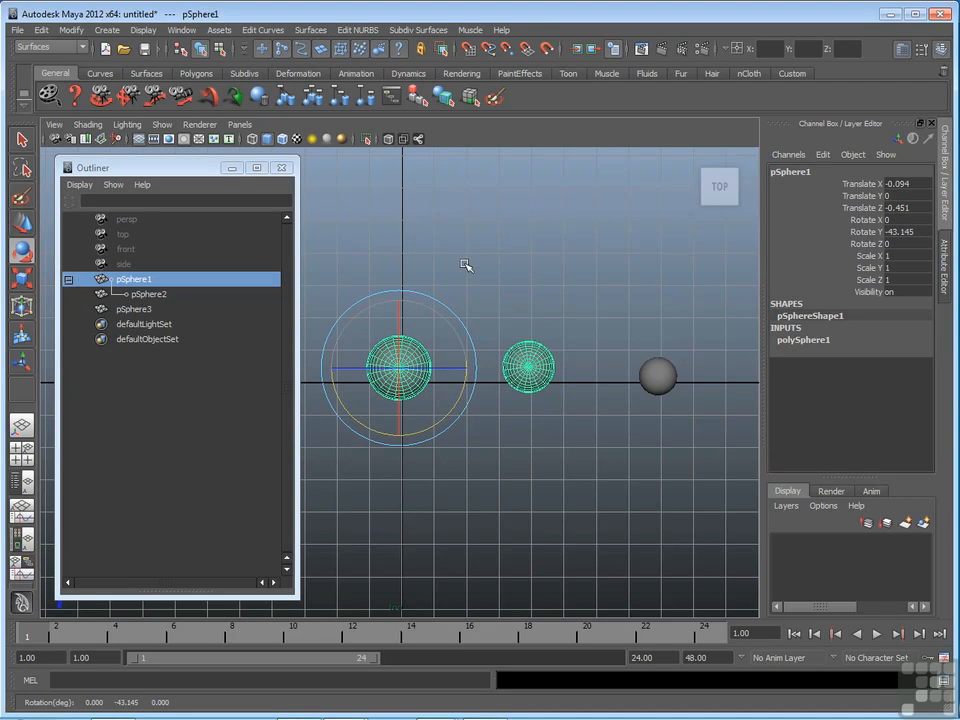
pyautogui.click(158, 296)
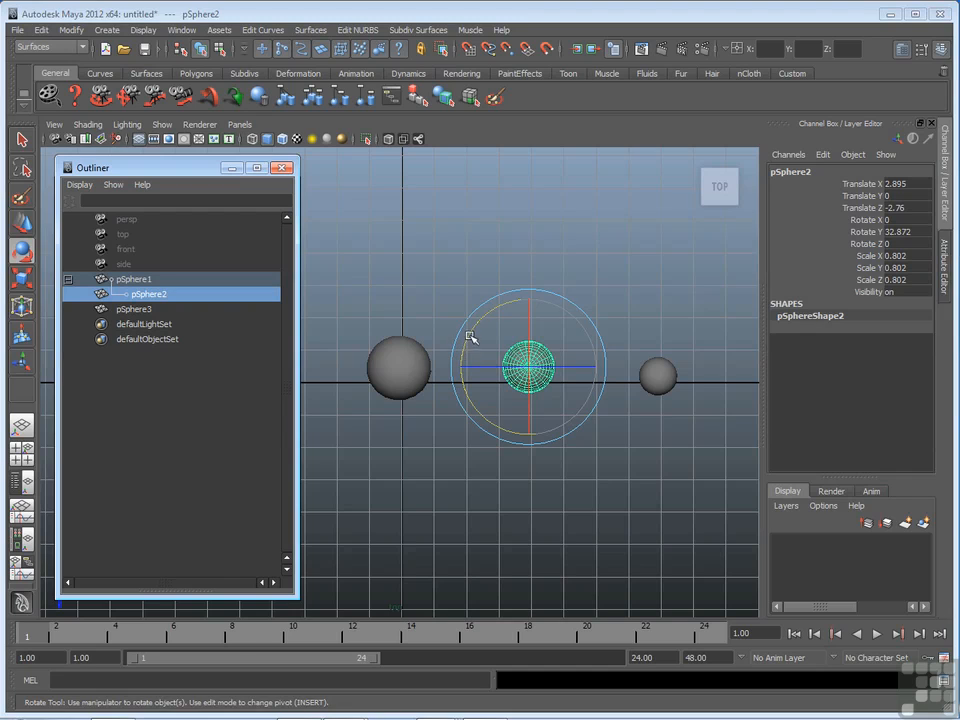
pyautogui.moveTo(473, 379); pyautogui.dragTo(525, 289)
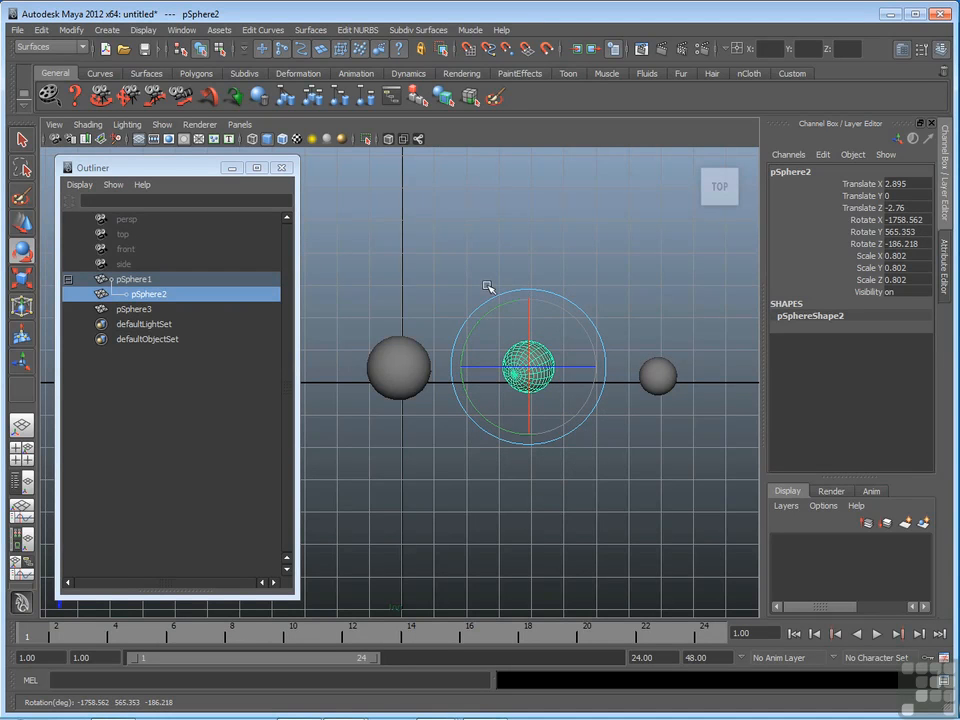
# Step: Rotate the parent pSphere1 together with its child to about -44° in Y, and clear the selection
pyautogui.click(146, 282)
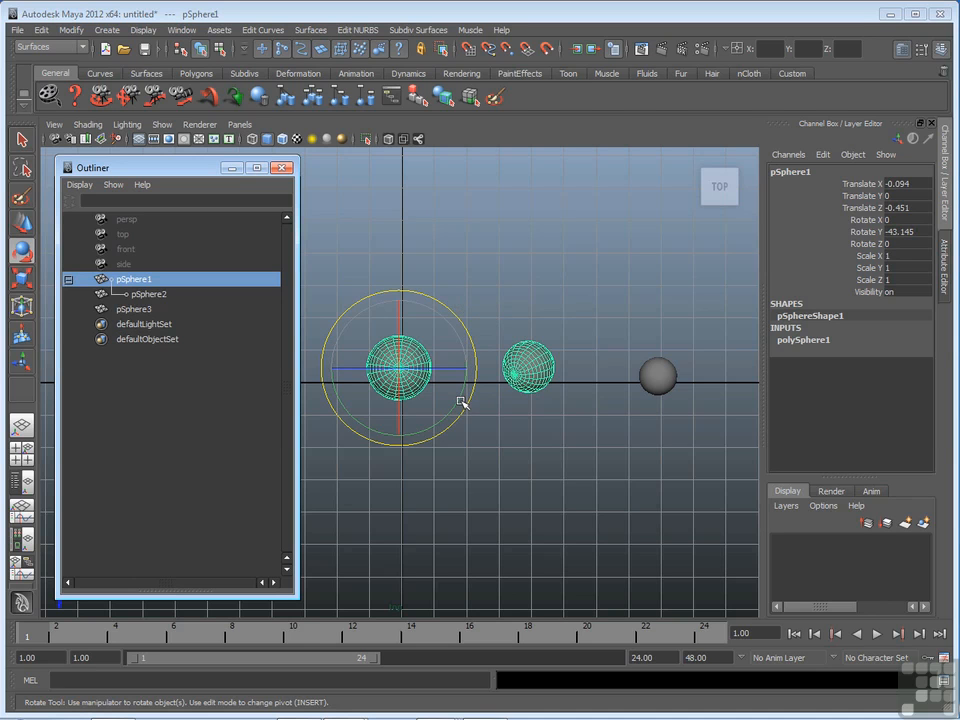
pyautogui.moveTo(456, 416); pyautogui.dragTo(413, 378)
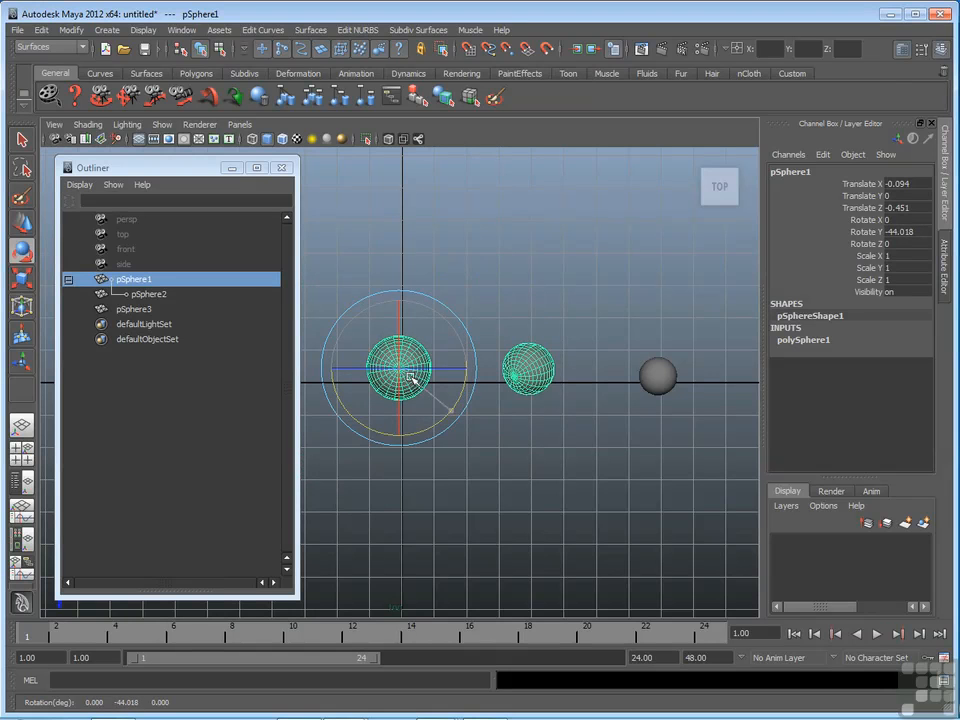
pyautogui.click(503, 283)
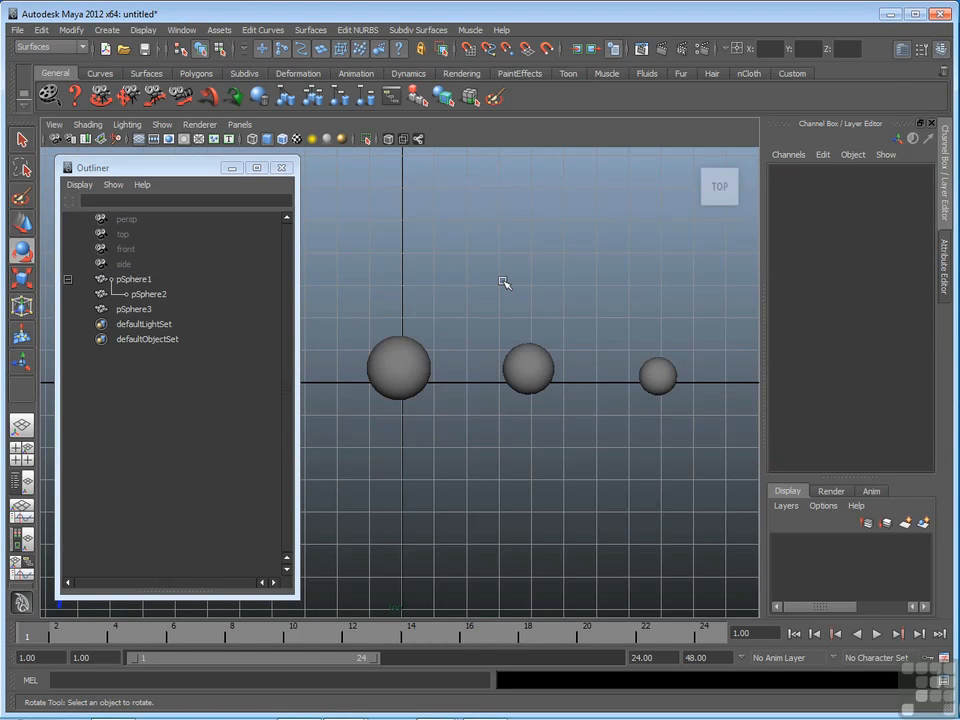